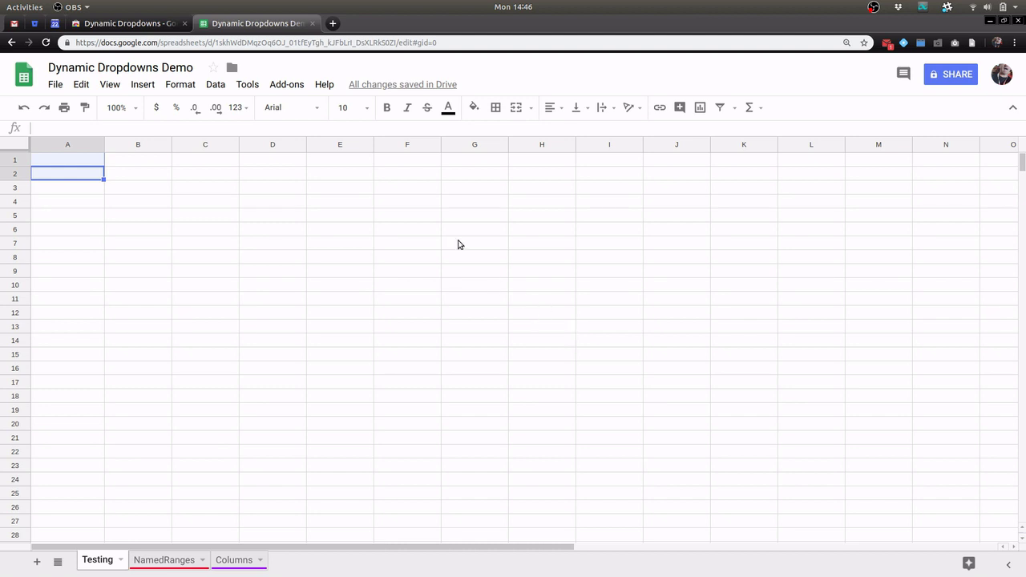
click(121, 171)
click(77, 163)
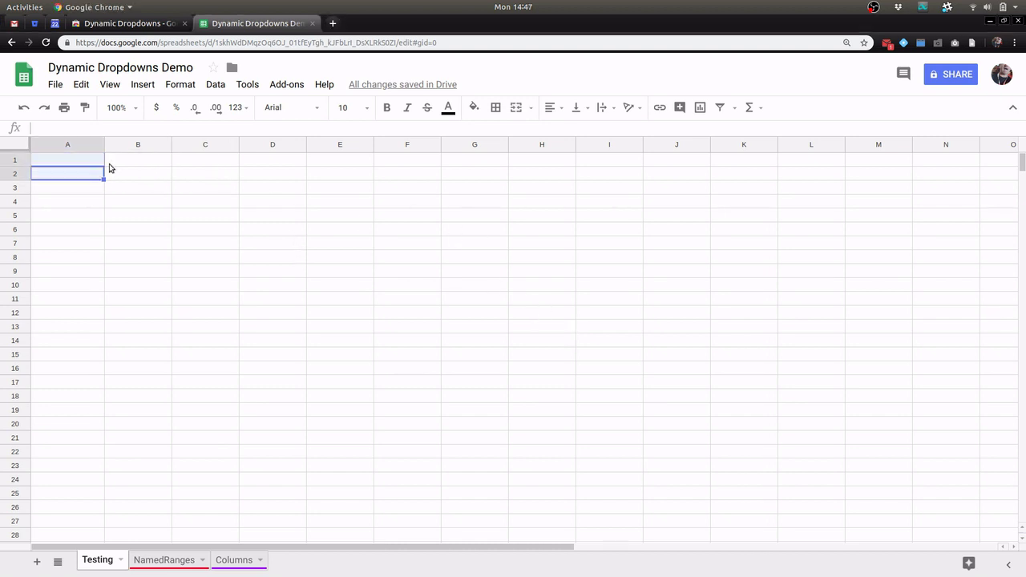
click(112, 163)
click(121, 179)
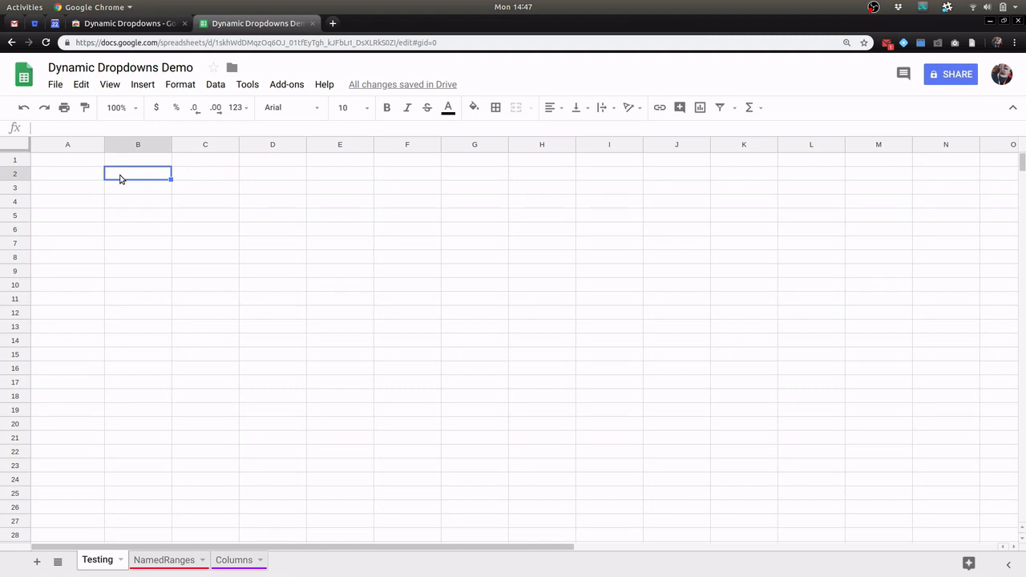
click(146, 164)
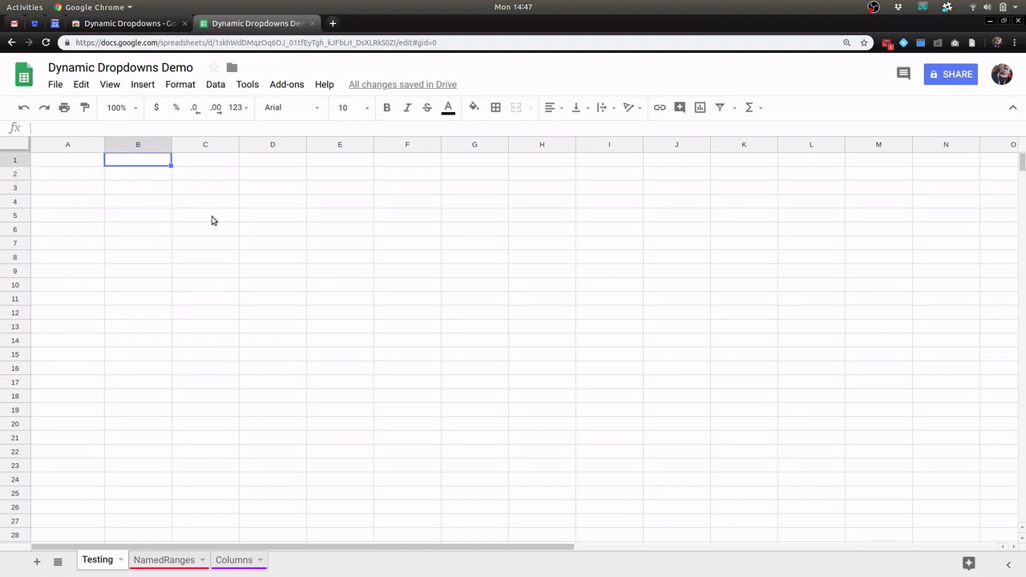
click(222, 163)
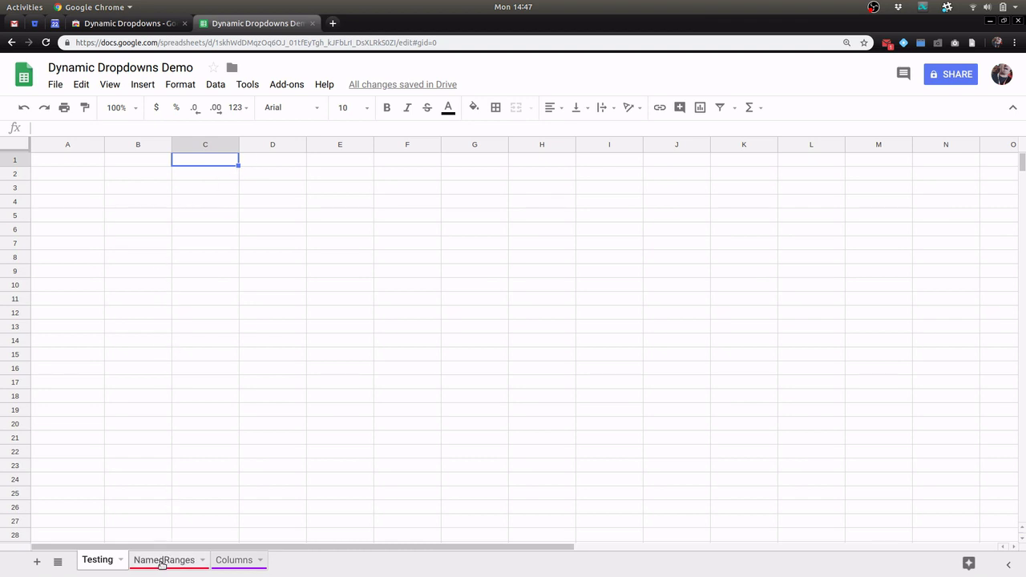
click(70, 164)
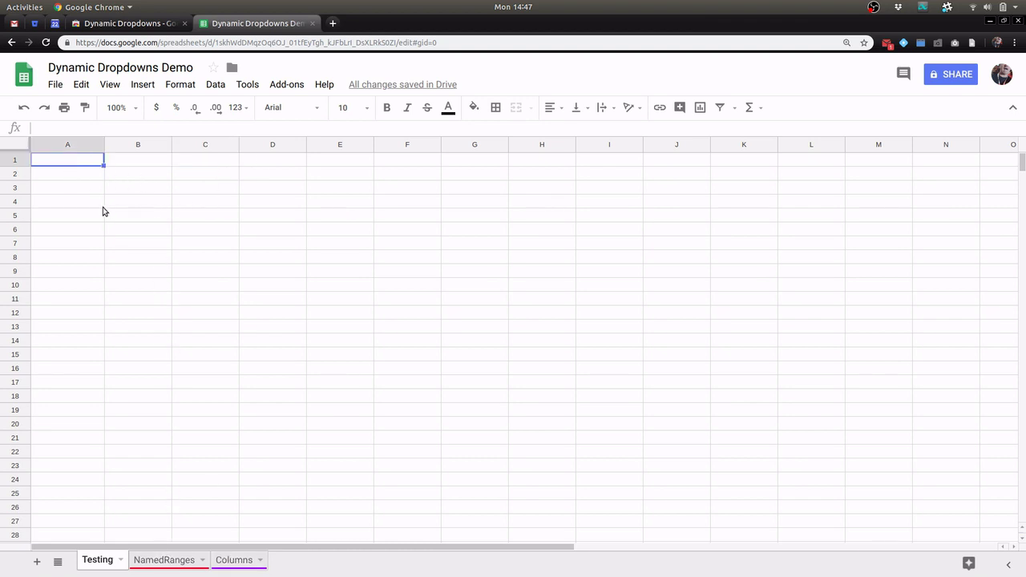
Look over the source lists on the NamedRanges and Columns sheets, and return to the Testing sheet.
click(171, 562)
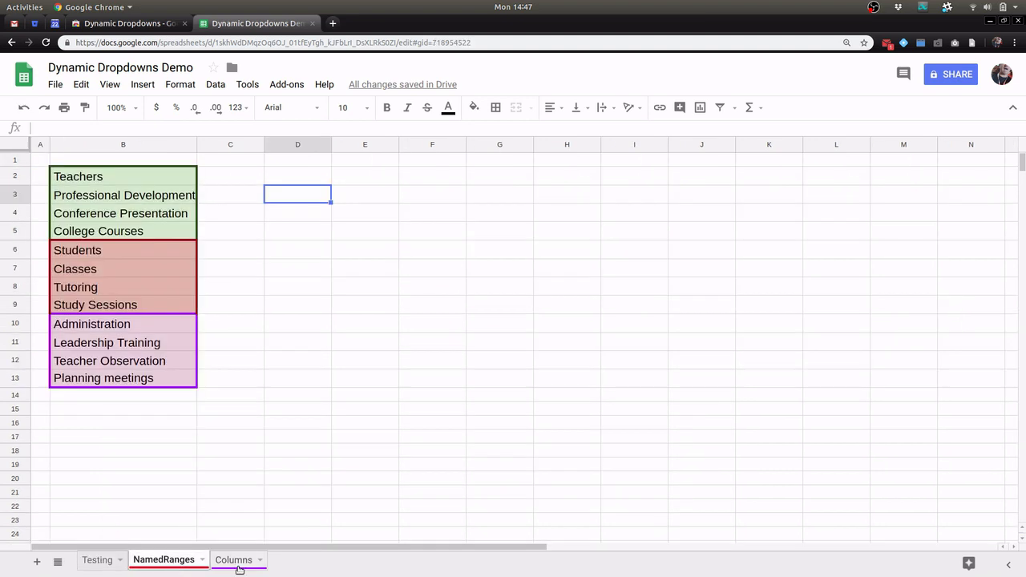
click(239, 565)
click(170, 561)
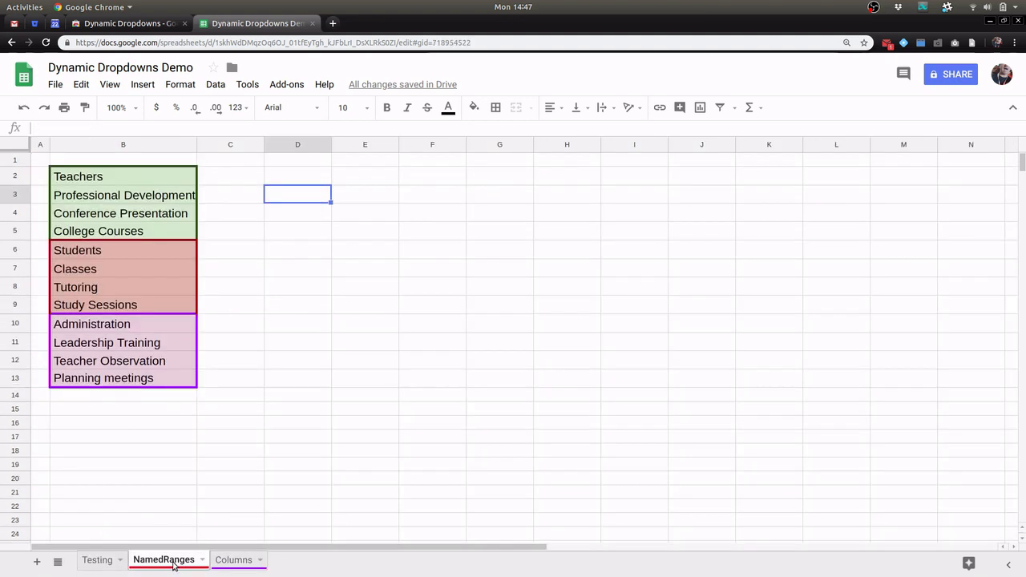
click(99, 561)
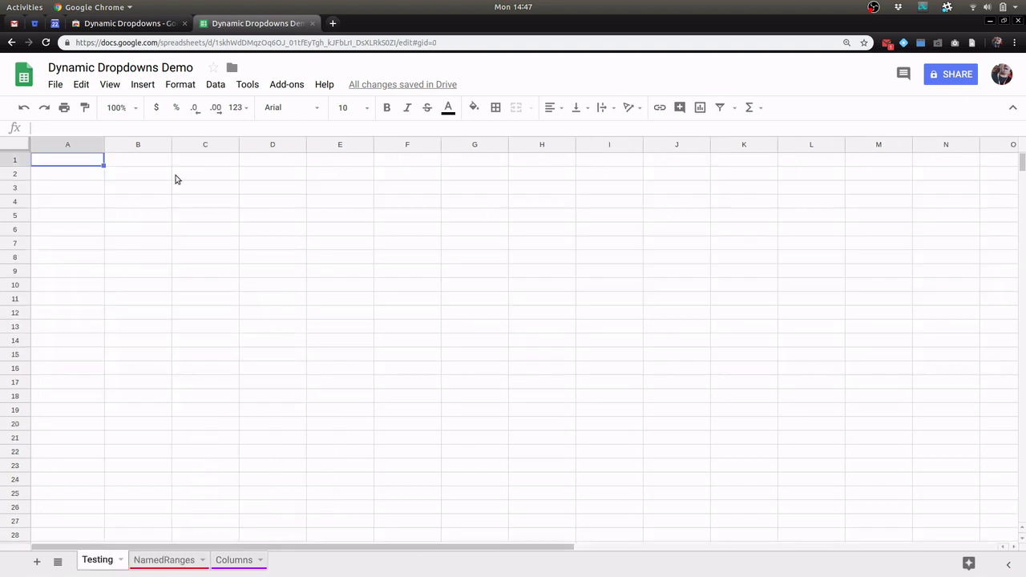
Launch the Dynamic Dropdowns add-on and start entering a title for a new named-range dropdown.
click(290, 88)
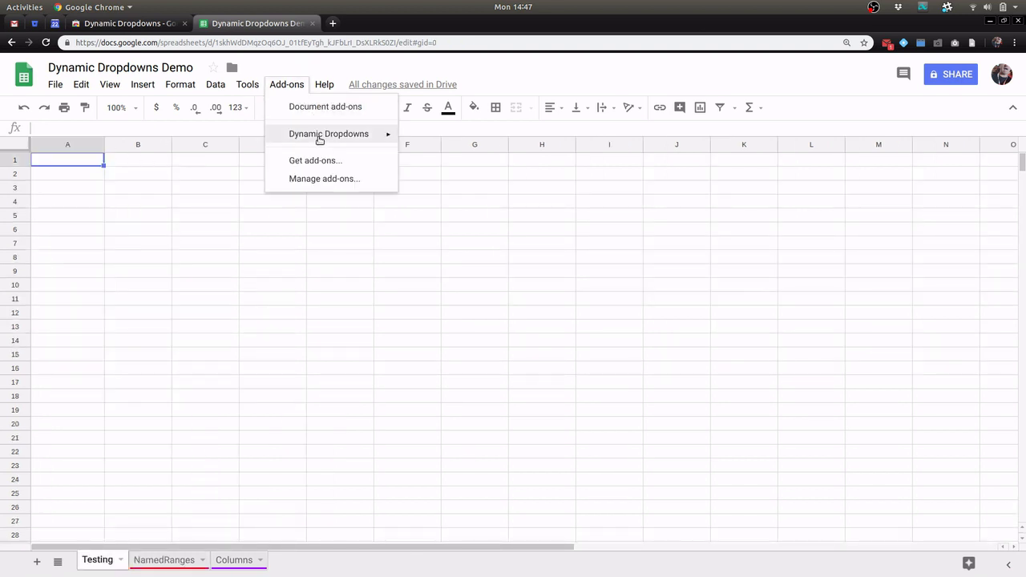
mouse_move(318, 139)
click(427, 137)
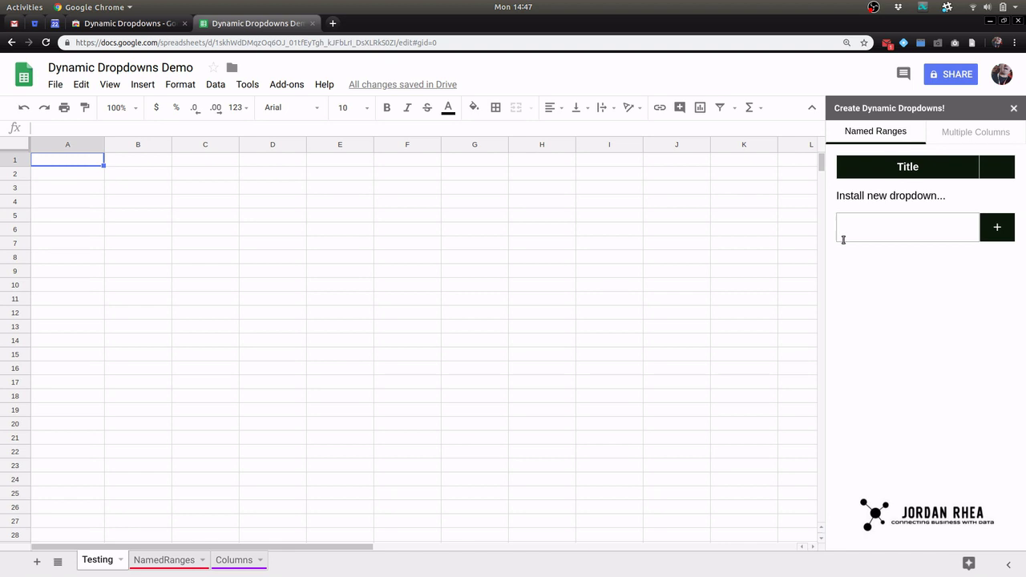
click(894, 232)
Review the spreadsheet's named ranges and locate Departments.Administration on the NamedRanges sheet.
click(215, 84)
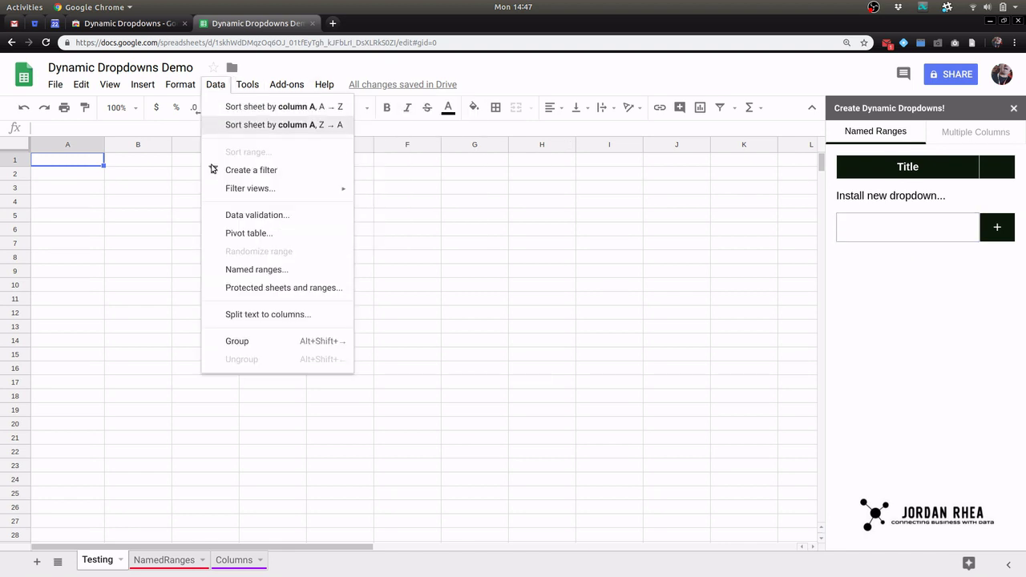
click(245, 271)
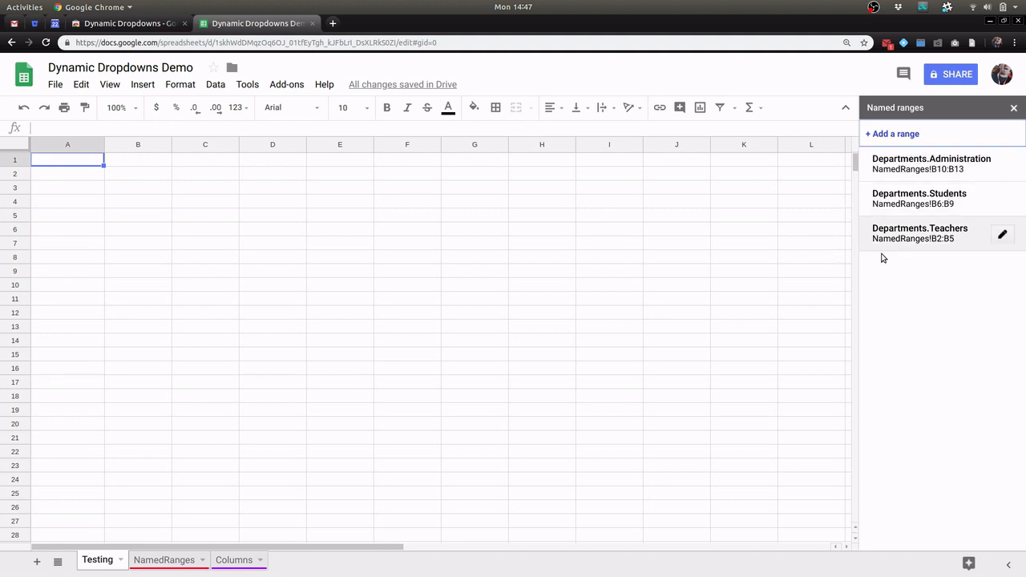
click(164, 560)
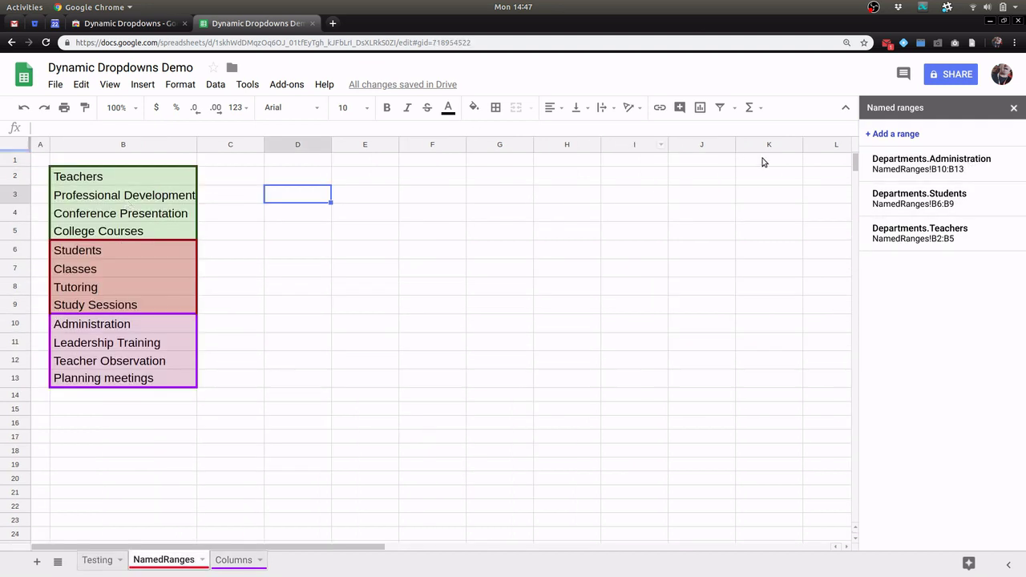
click(935, 160)
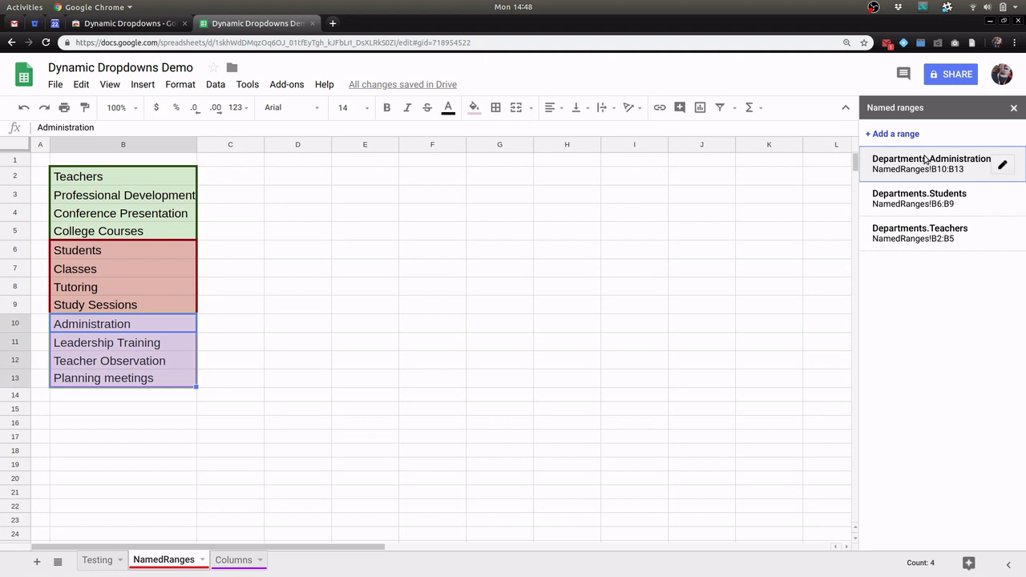
Install a named-range dynamic dropdown for Departments in cell A1 of the Testing sheet.
click(1015, 108)
click(875, 225)
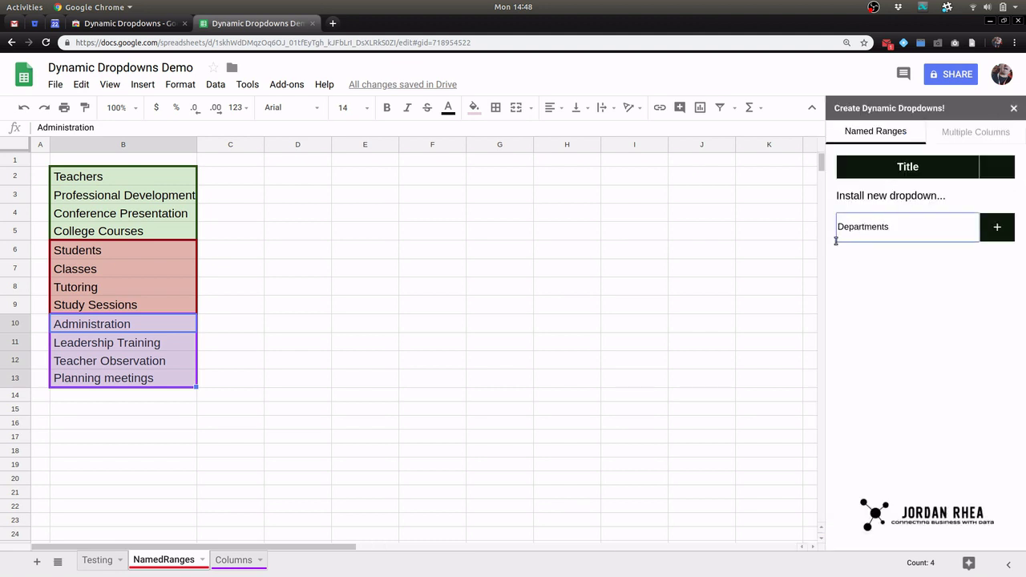
click(107, 560)
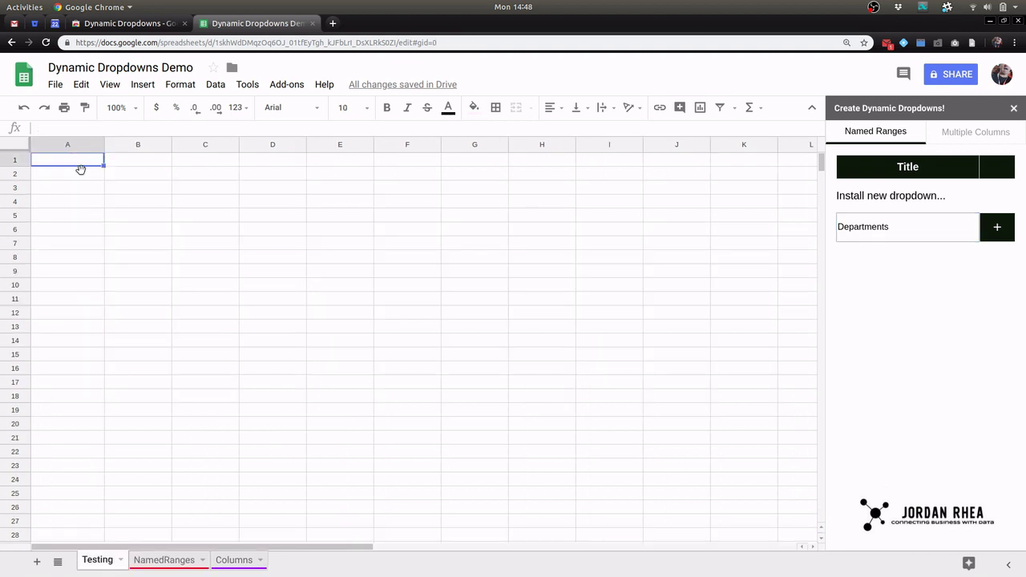
click(996, 237)
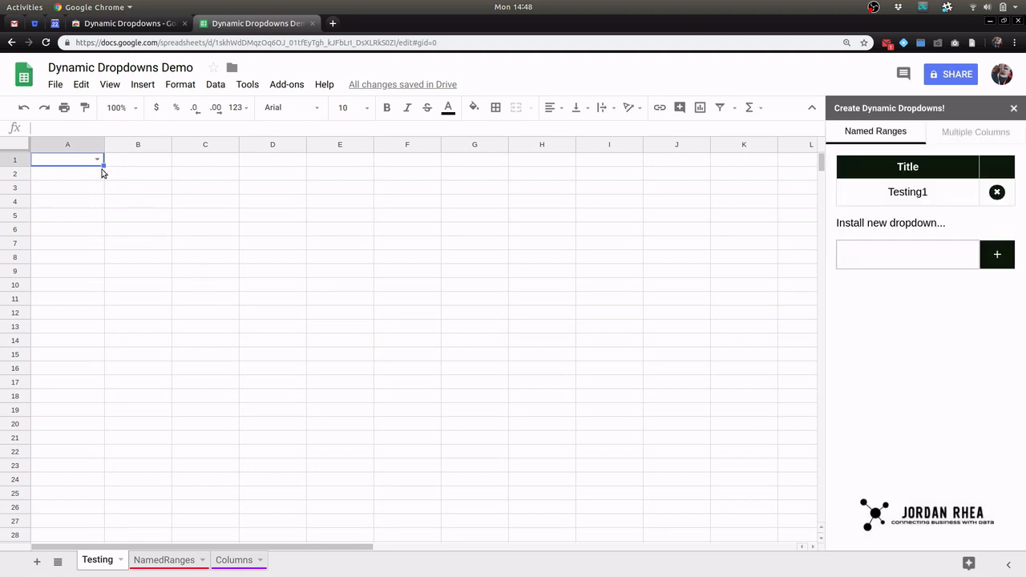
Compare the options of the A1 dropdown with the group headings on the NamedRanges sheet, and return to Testing.
click(97, 160)
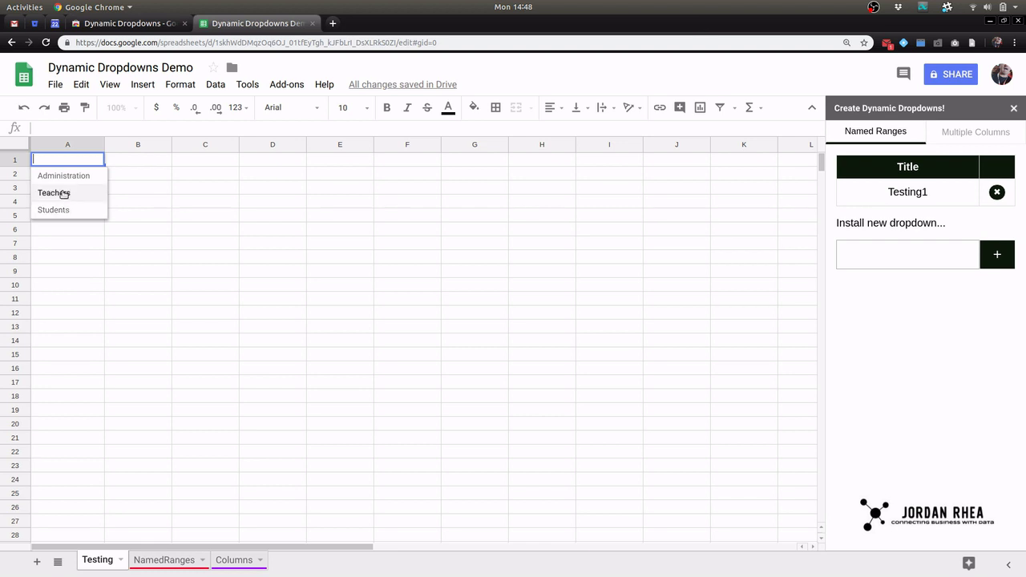
click(154, 560)
click(68, 179)
click(87, 253)
click(116, 180)
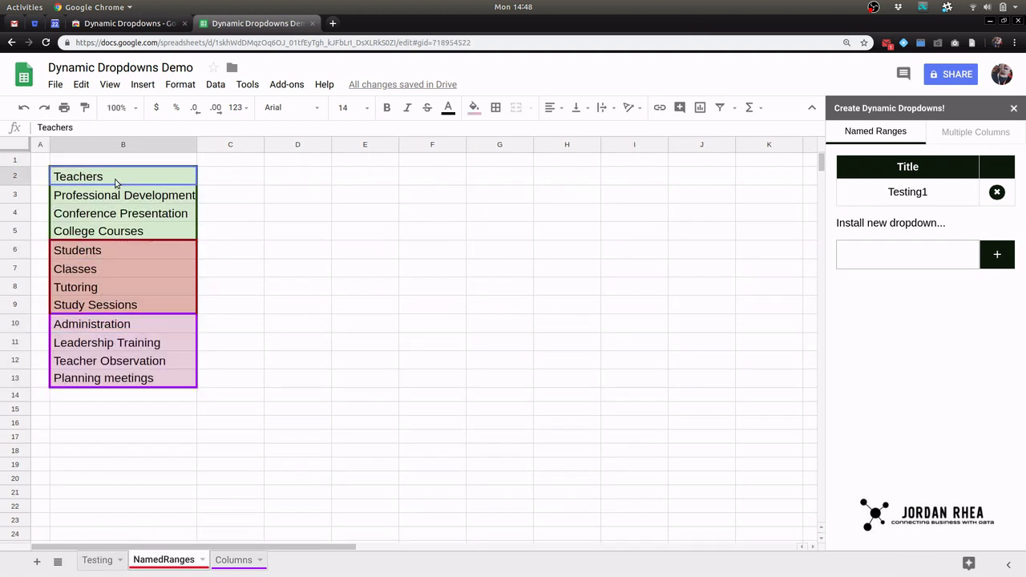
click(113, 328)
click(97, 560)
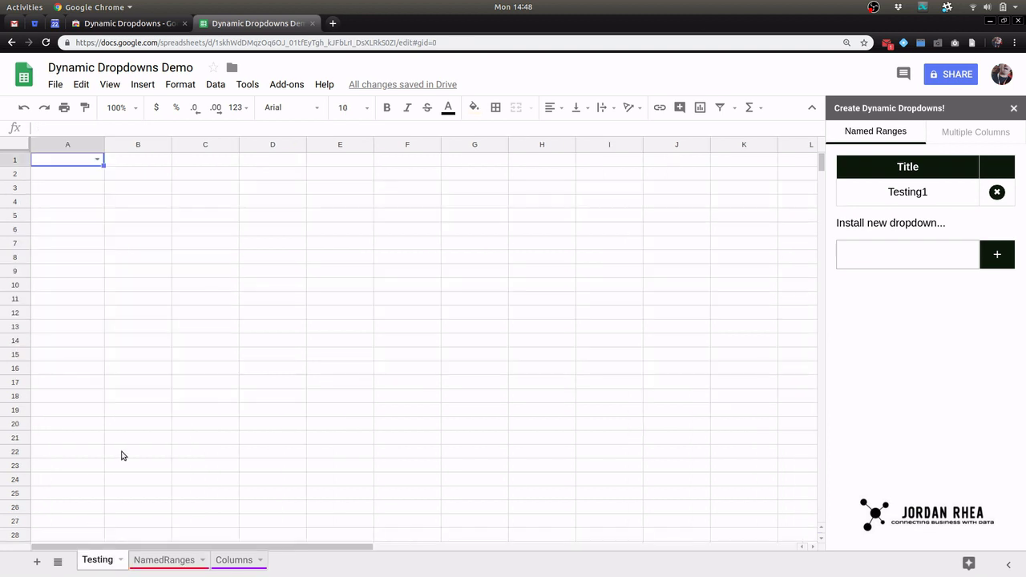
Choose Teachers in cell A1 and Professional Development in the dependent dropdown in B1.
click(97, 159)
click(82, 195)
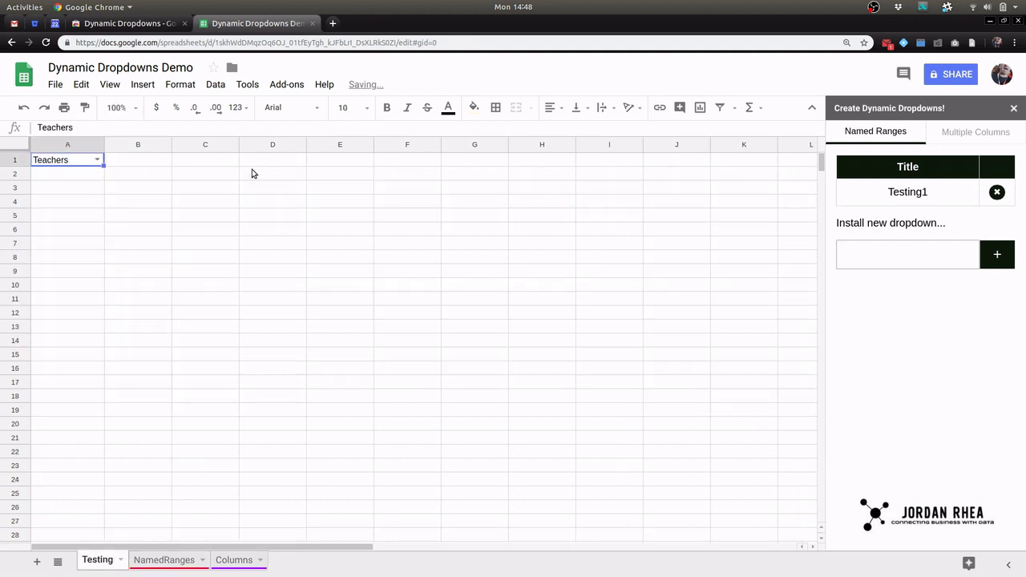
click(165, 164)
click(165, 162)
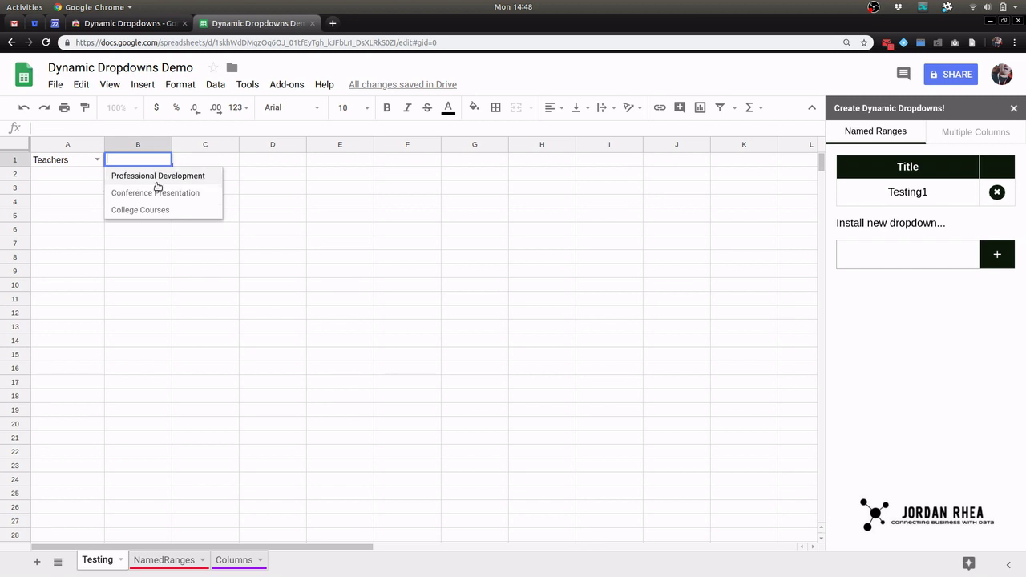
click(160, 178)
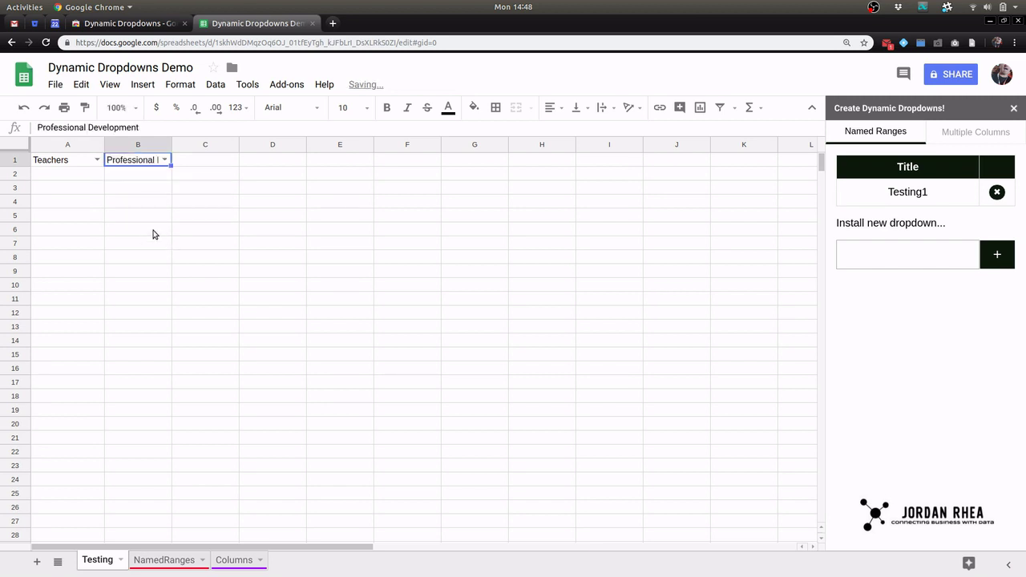
click(230, 207)
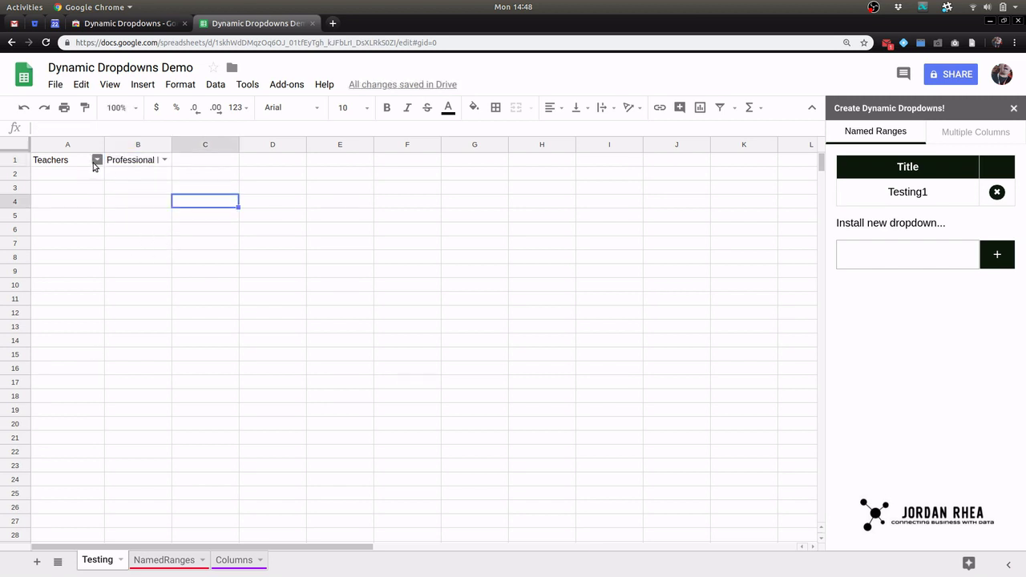
Check the choices offered by the A1 dropdown without changing its value.
click(98, 162)
click(141, 171)
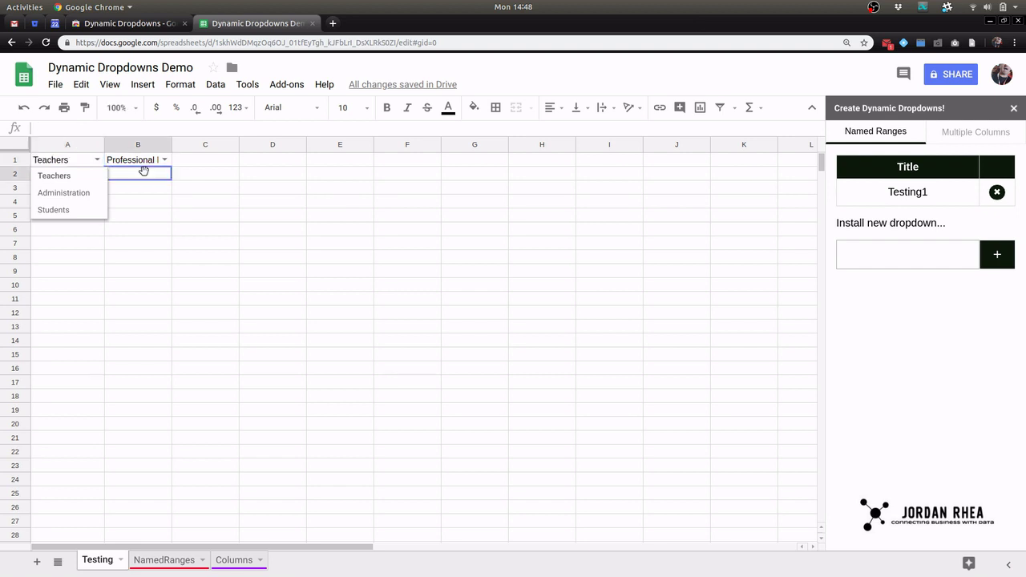
click(96, 160)
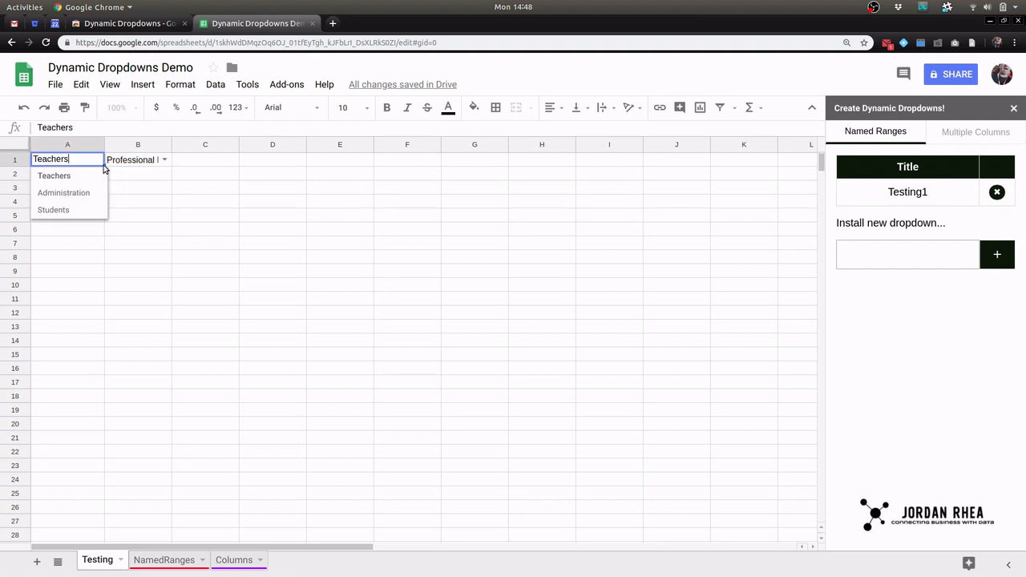
click(231, 220)
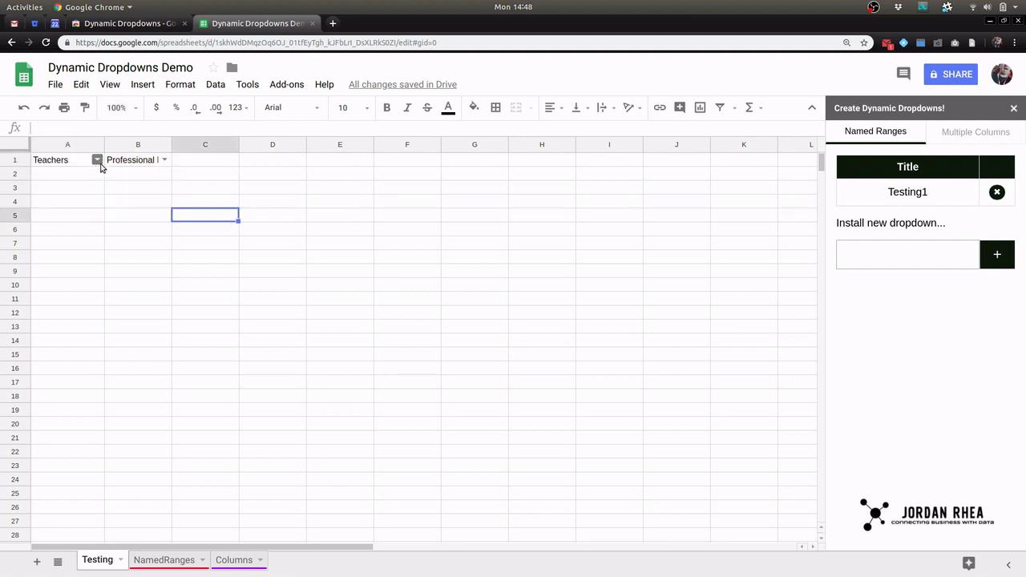
Fill the Teachers dropdown from cell A1 down through A14.
click(48, 161)
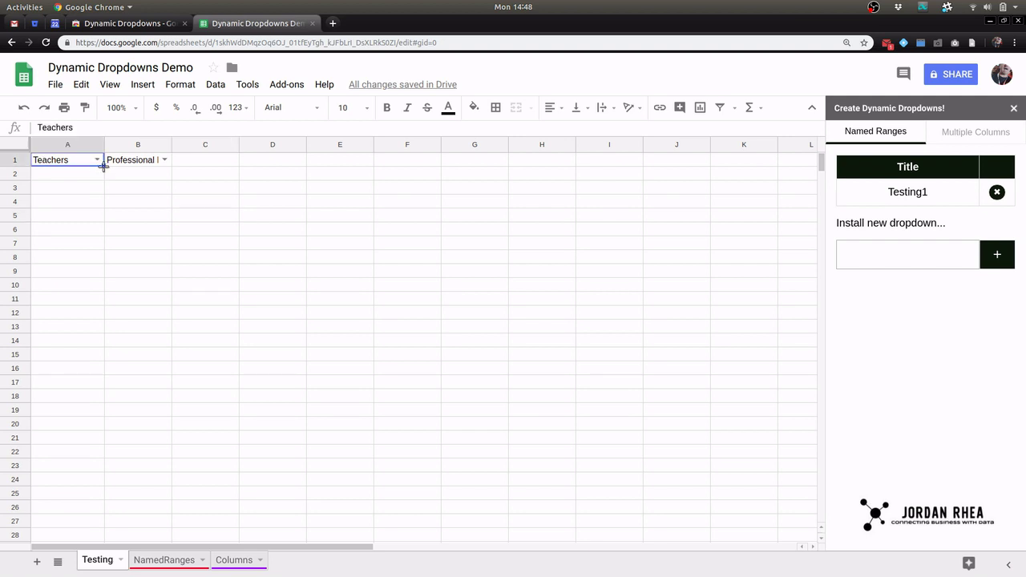
drag(104, 166, 112, 363)
click(254, 312)
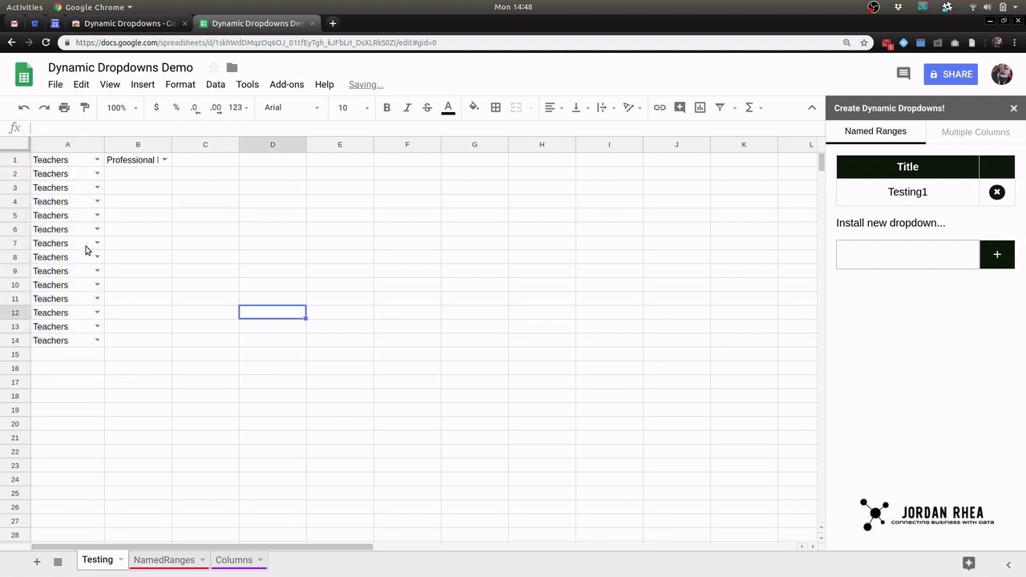
Choose Administration in cell A7 and Leadership Training in the dependent dropdown in B7.
click(96, 243)
click(64, 276)
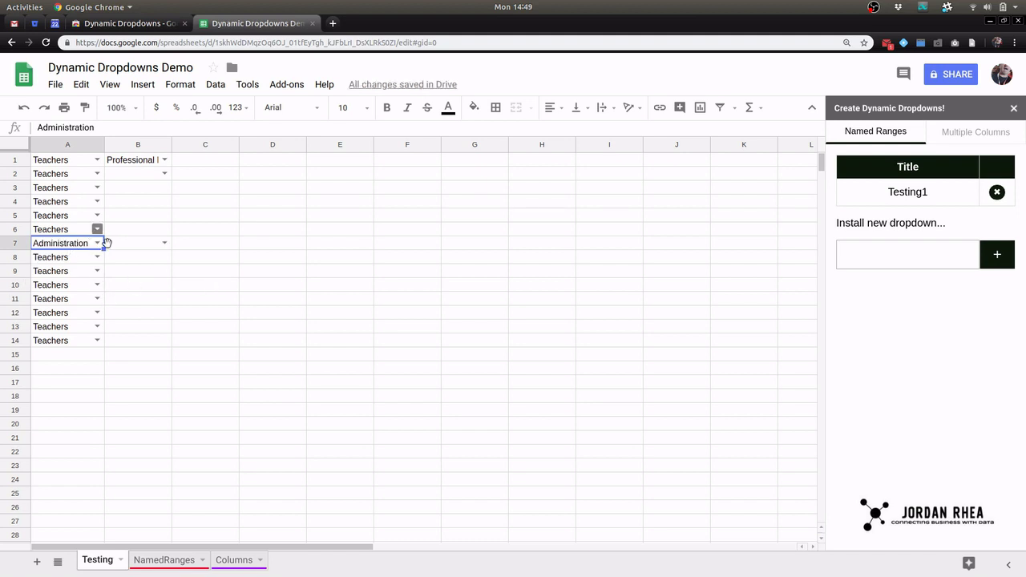
click(154, 244)
click(165, 243)
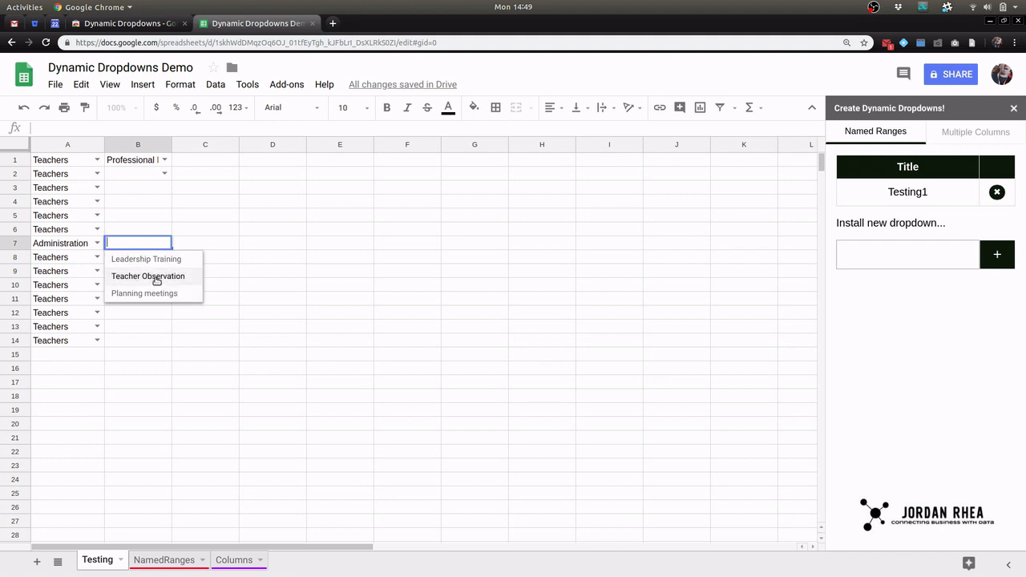
click(152, 260)
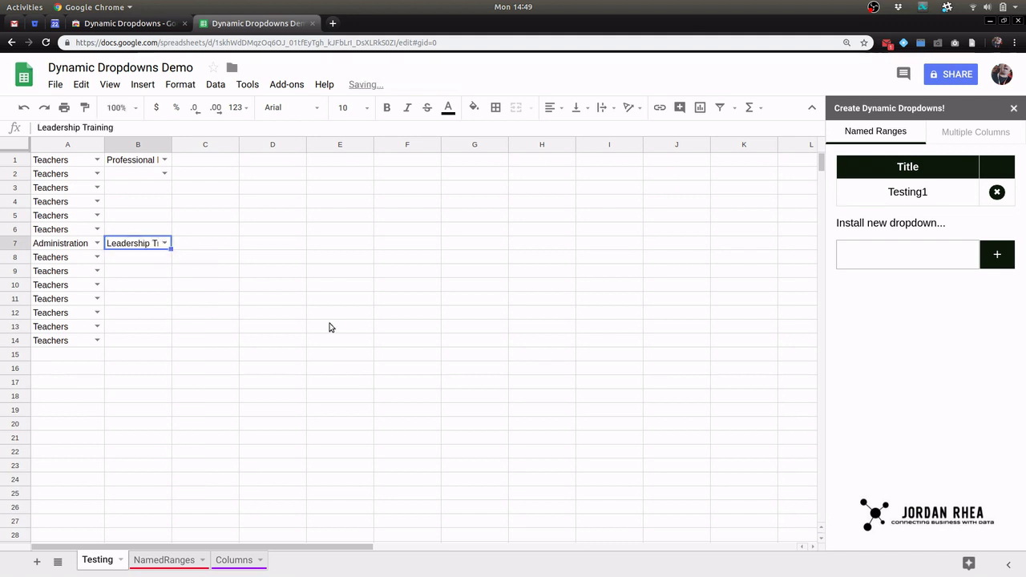
click(336, 359)
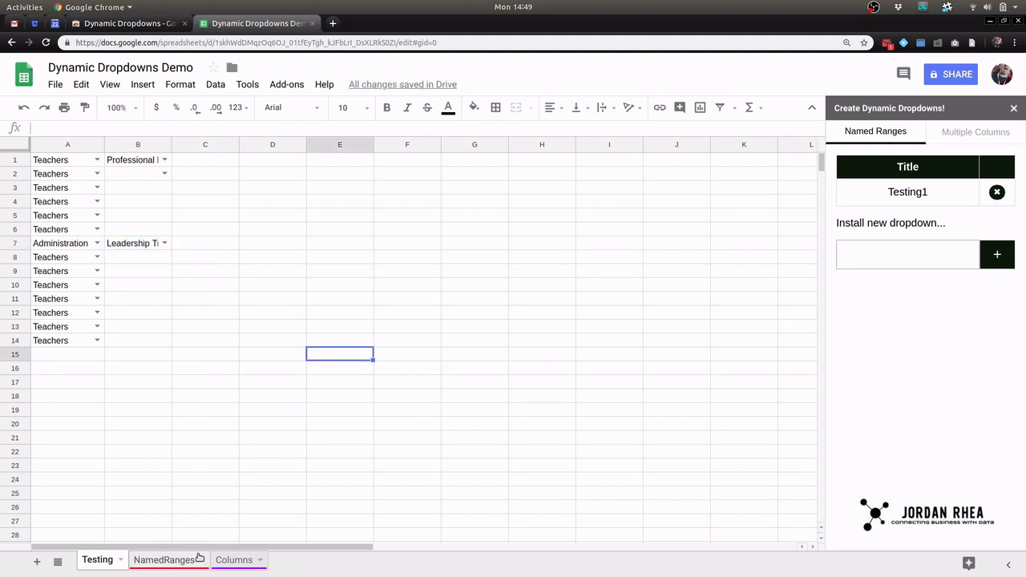
Examine the subject headers and the course lists beneath them on the Columns sheet.
click(233, 561)
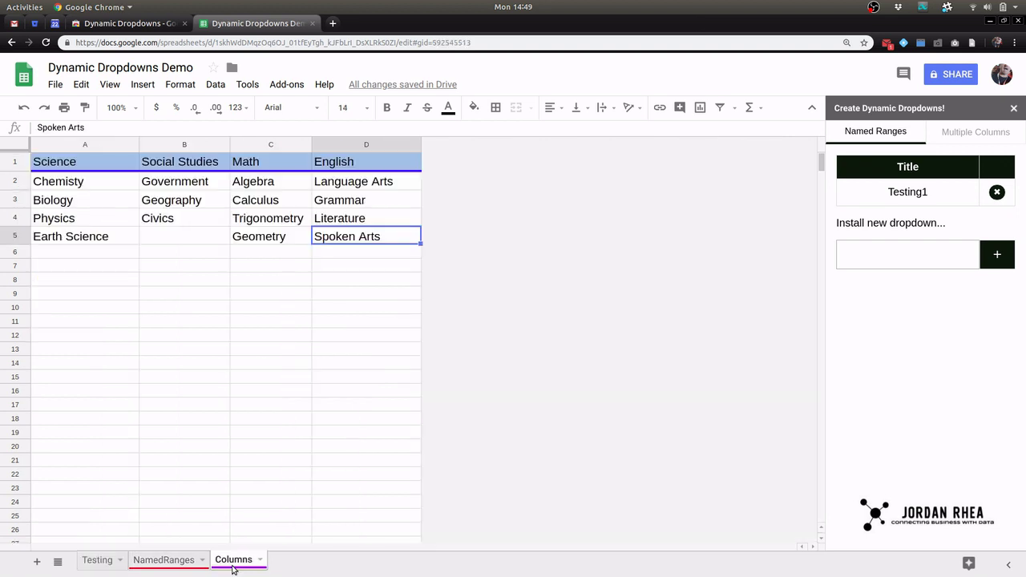
click(148, 188)
click(161, 221)
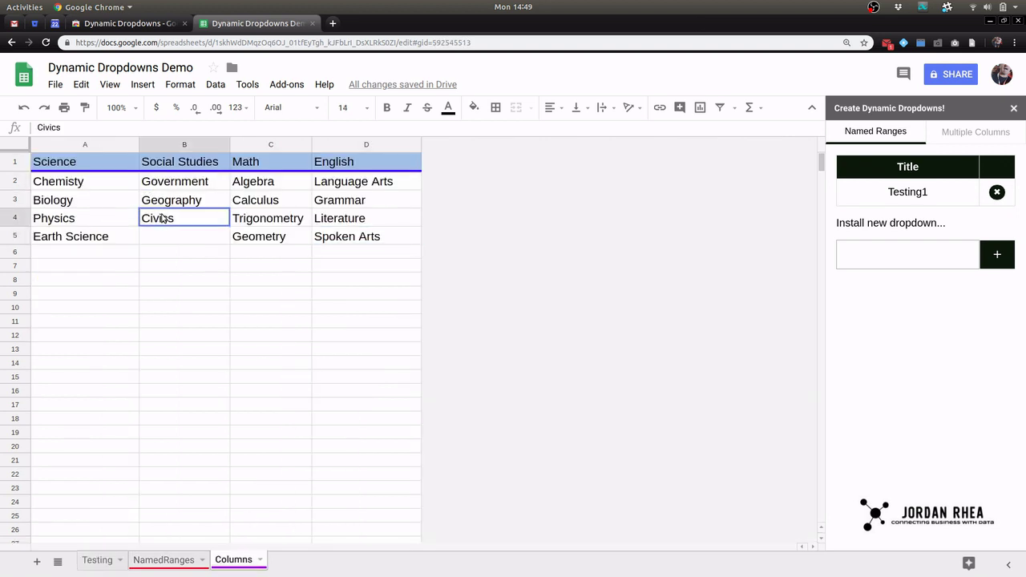
click(94, 237)
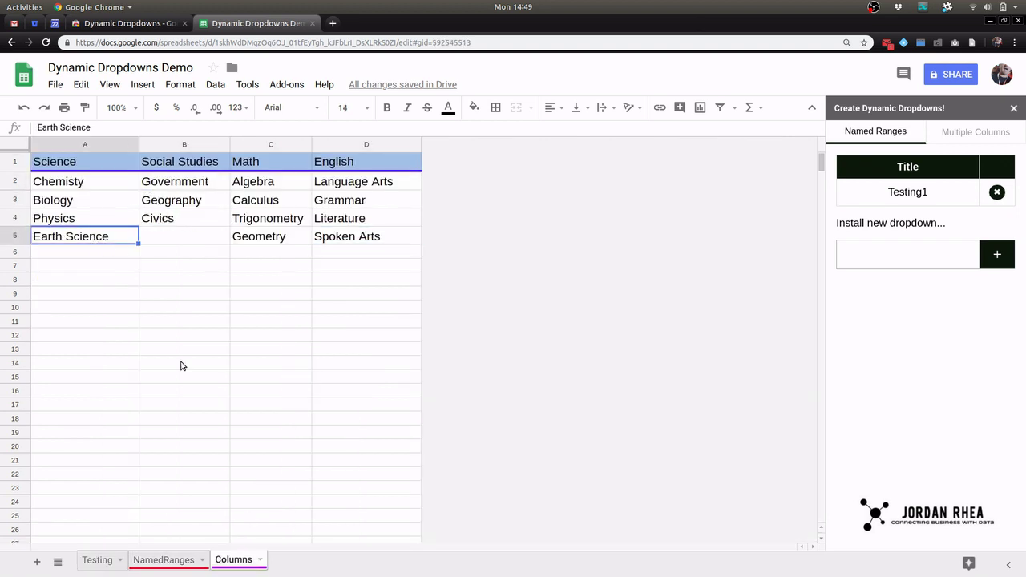
Install a Multiple Columns dropdown in cell E1 of the Testing sheet, using the Columns sheet as its source.
click(97, 561)
click(340, 164)
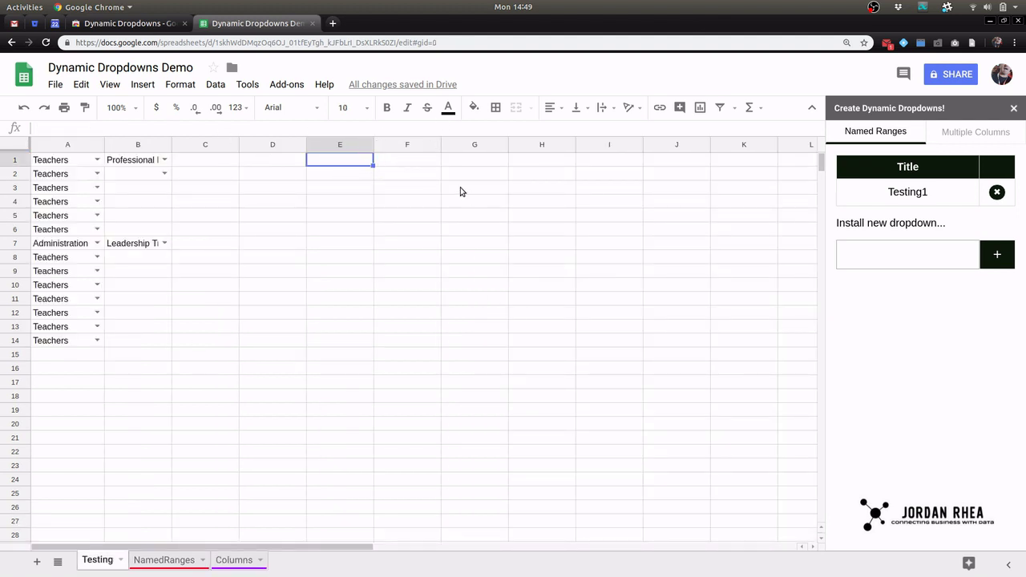
click(957, 141)
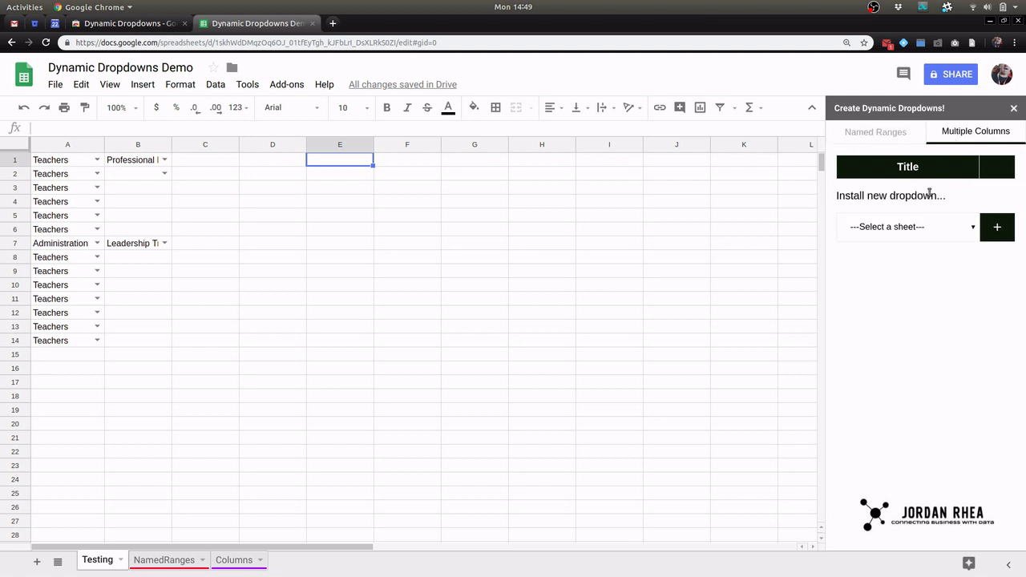
click(945, 232)
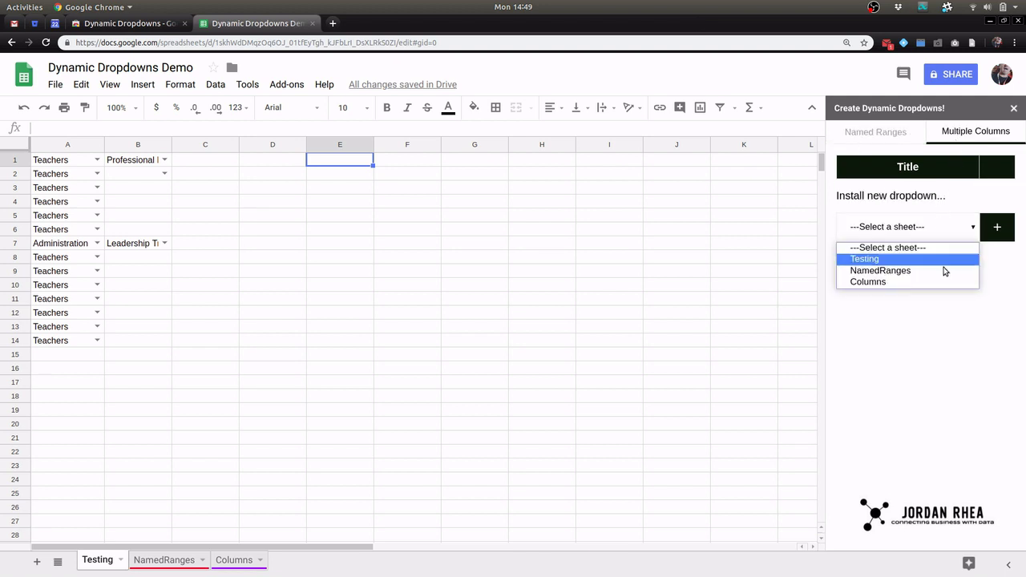
click(887, 283)
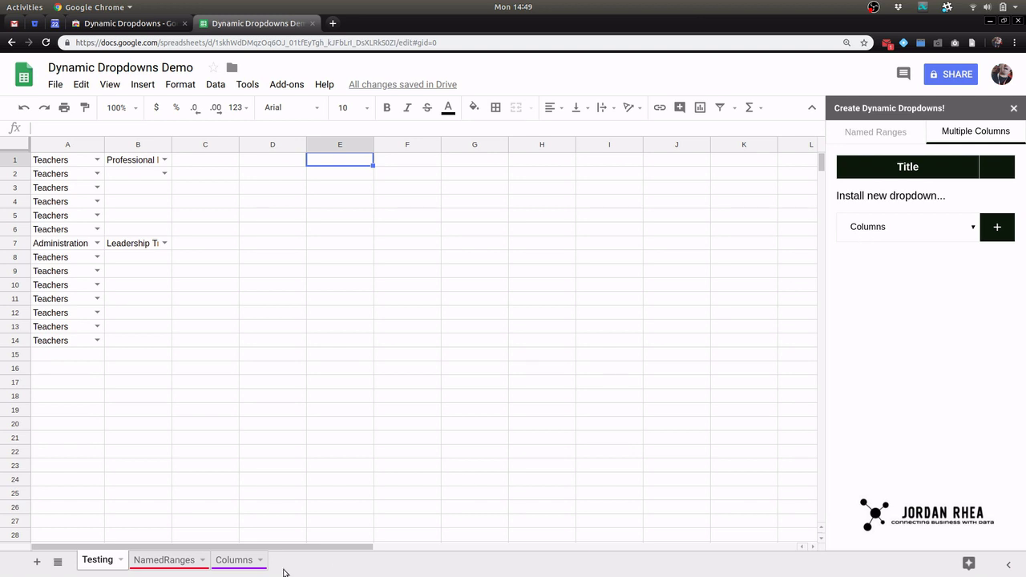
click(998, 230)
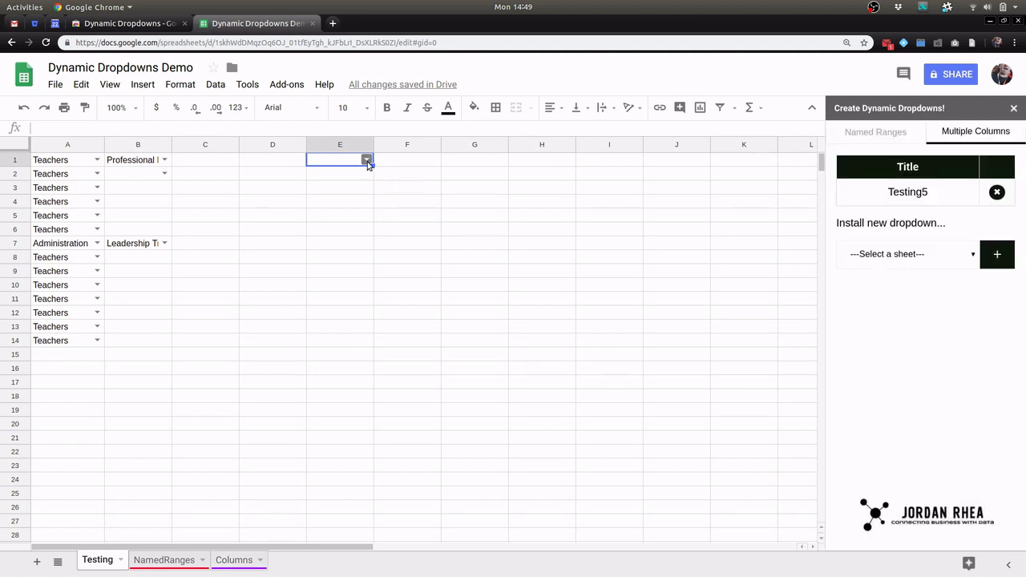
Choose Social Studies in the E1 dropdown and Geography in the dependent dropdown in F1.
click(367, 159)
click(350, 194)
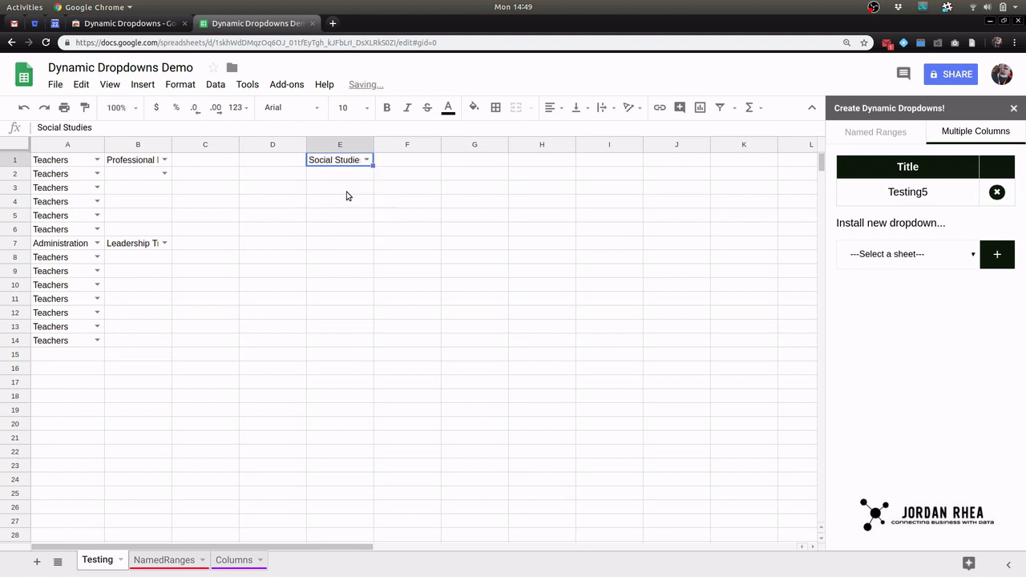
click(434, 160)
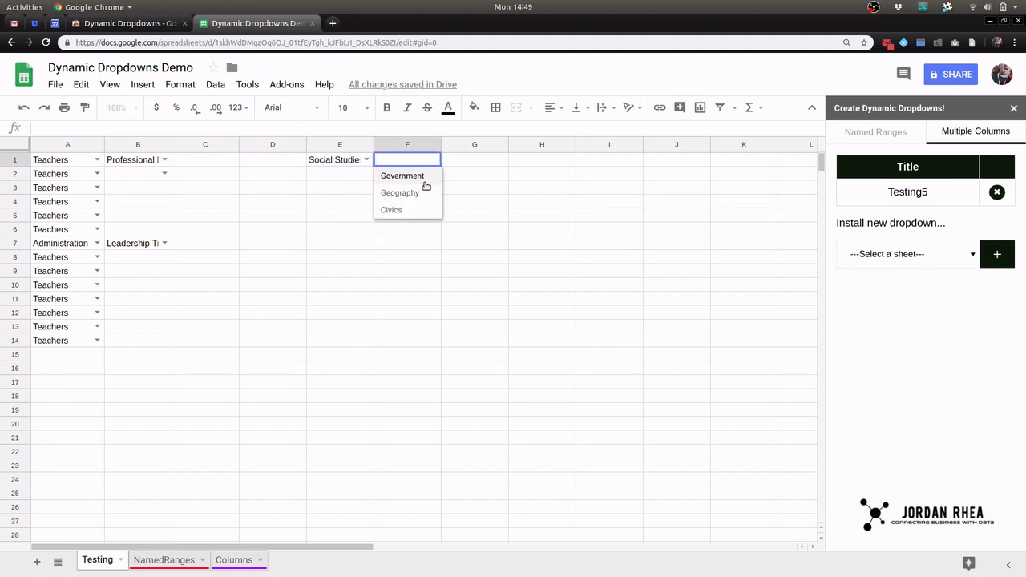
click(417, 195)
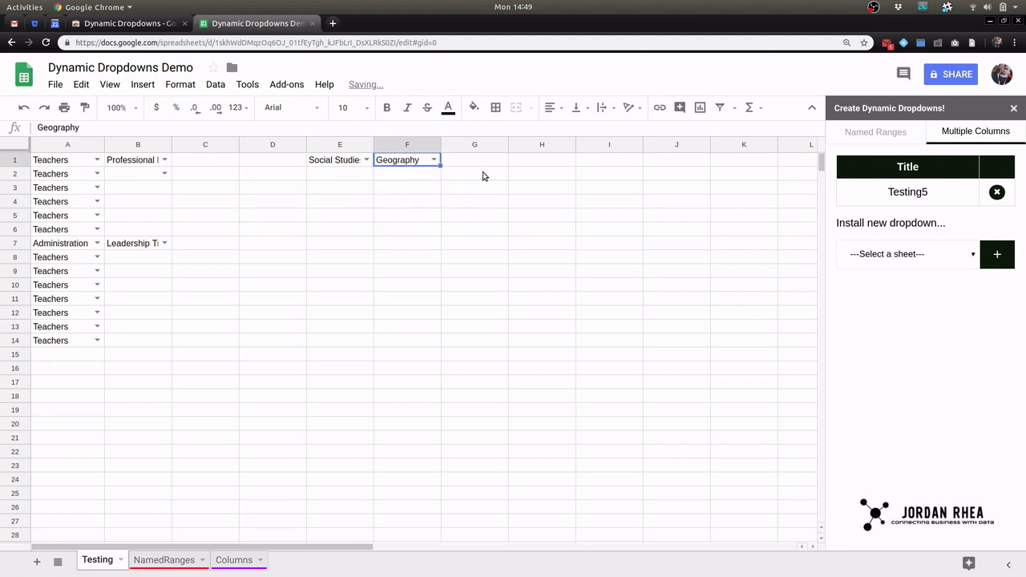
click(485, 174)
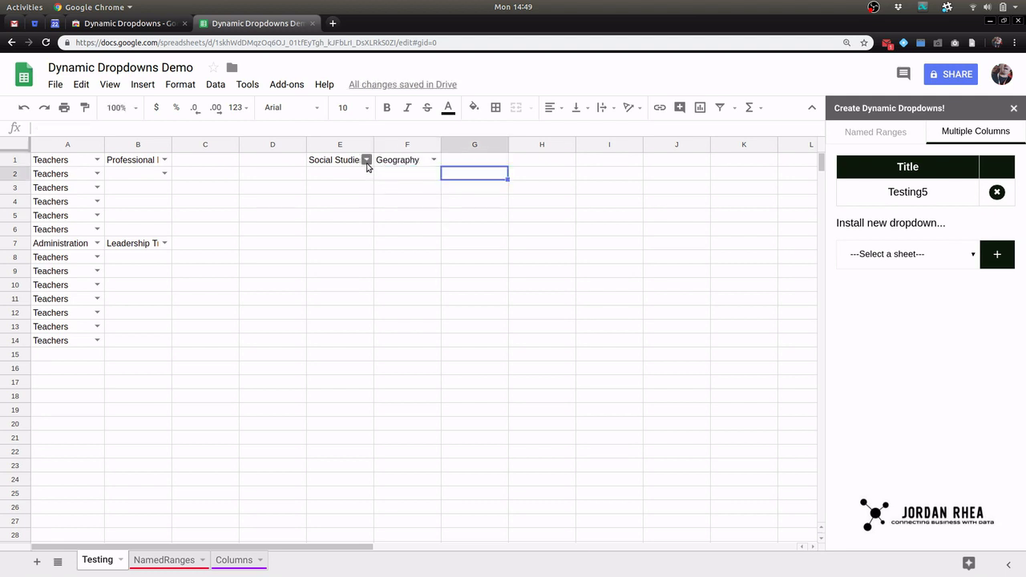
Change the E1 dropdown to Math and the dependent dropdown in F1 to Trigonometry.
click(366, 159)
click(353, 212)
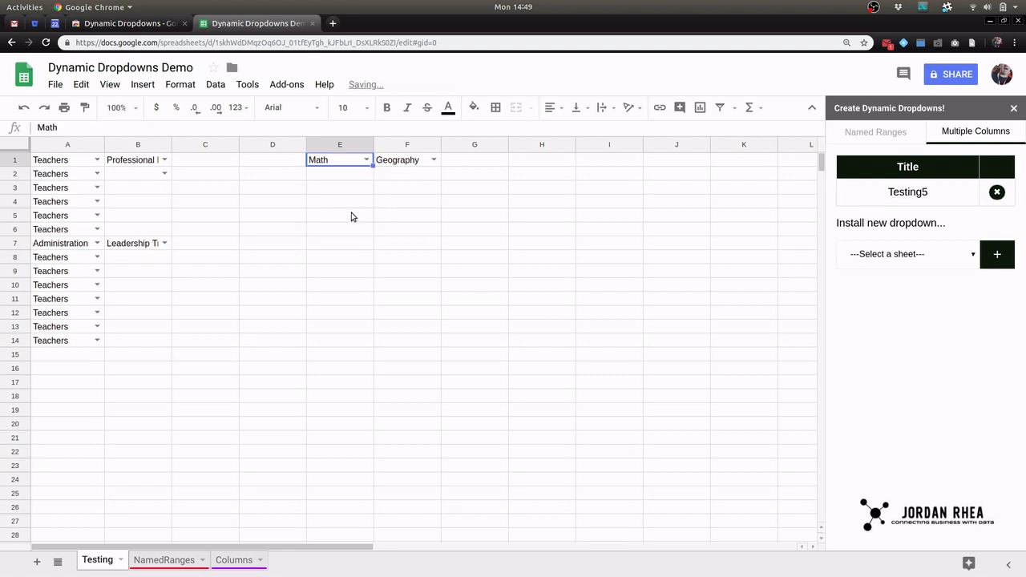
click(434, 161)
click(420, 210)
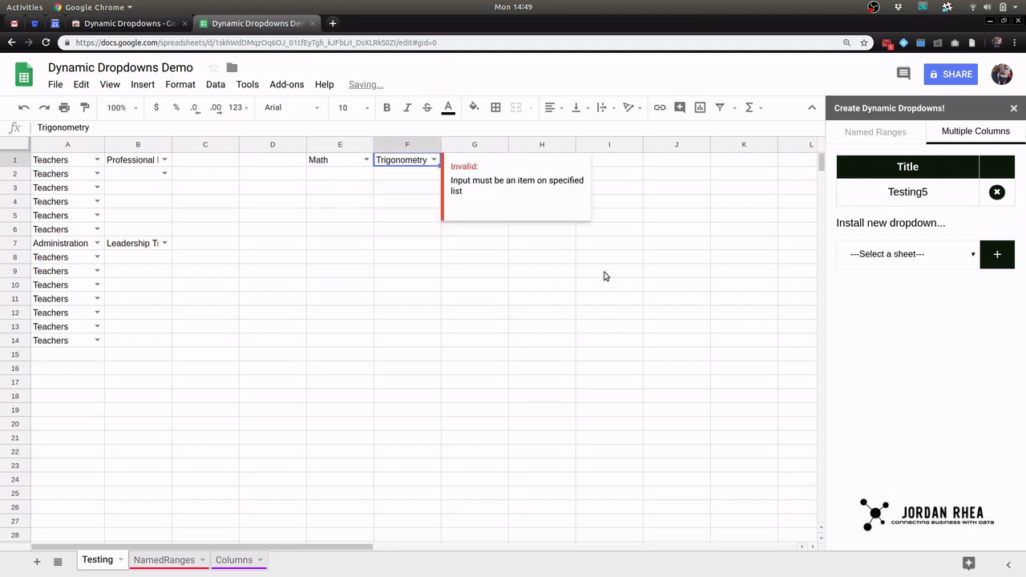
click(497, 312)
Examine the header row of the Columns sheet and the courses listed under Math.
click(233, 559)
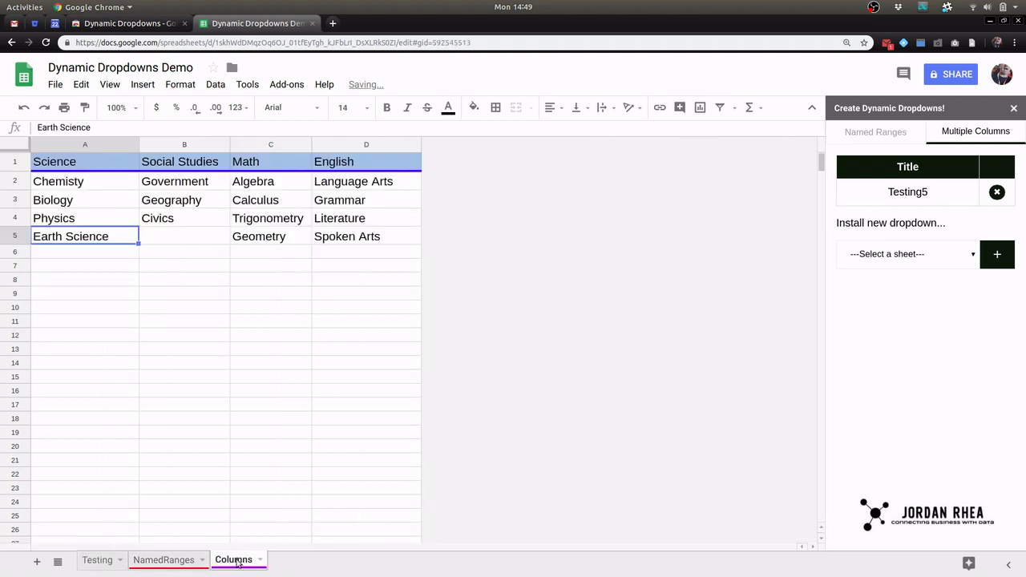
click(136, 165)
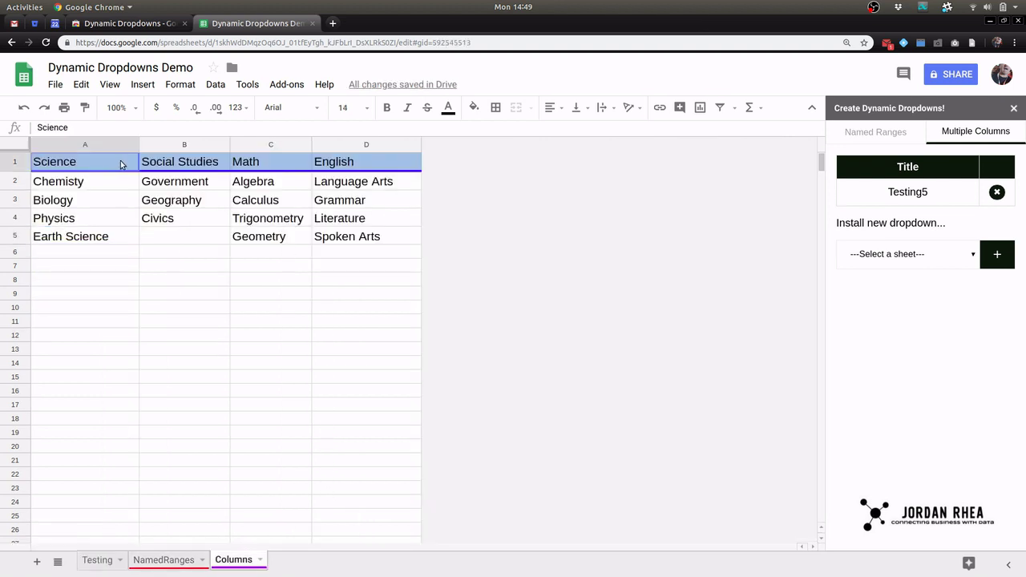
click(152, 164)
click(285, 165)
click(325, 163)
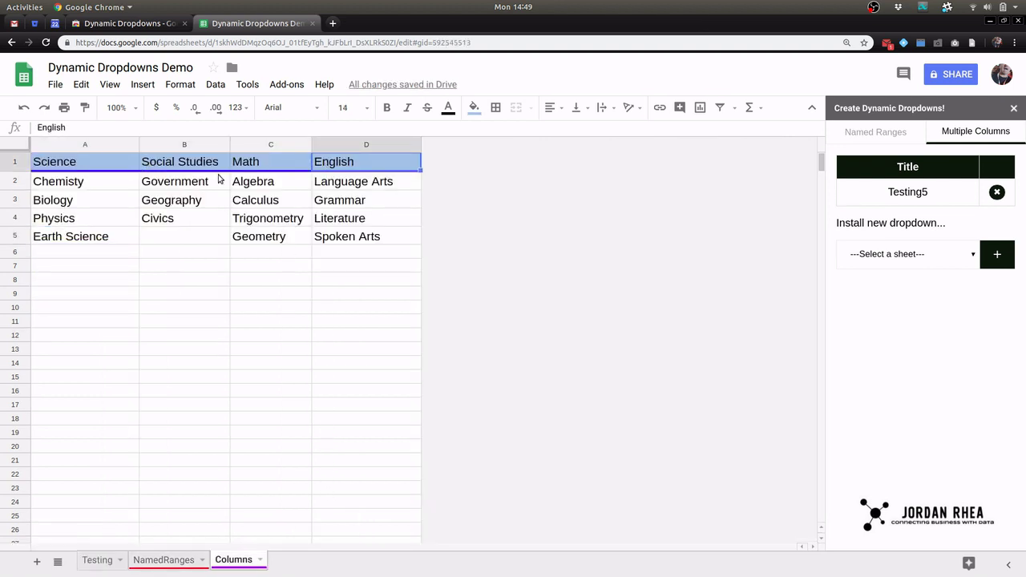
click(251, 164)
click(184, 168)
click(104, 168)
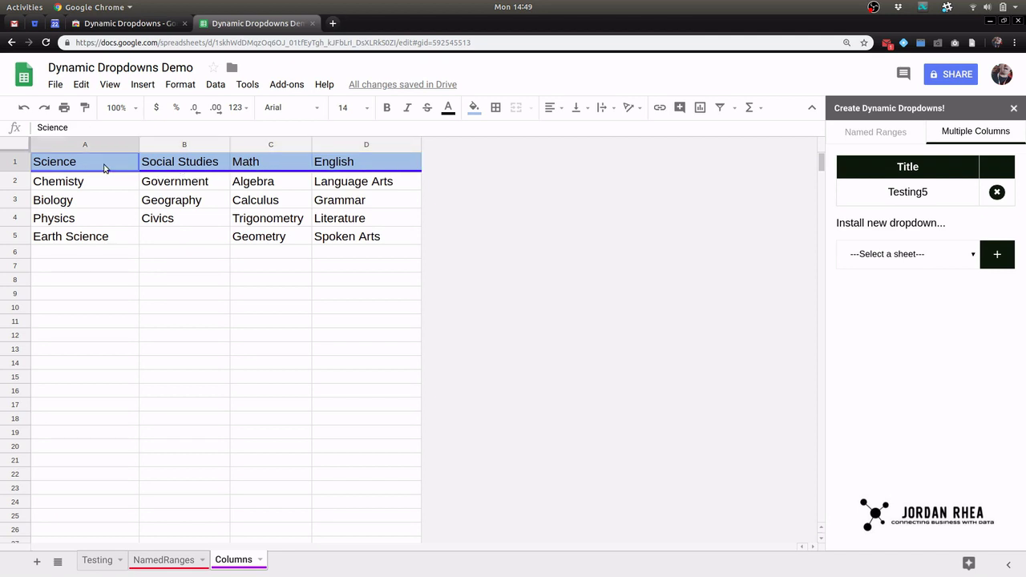
click(194, 171)
click(263, 163)
click(255, 186)
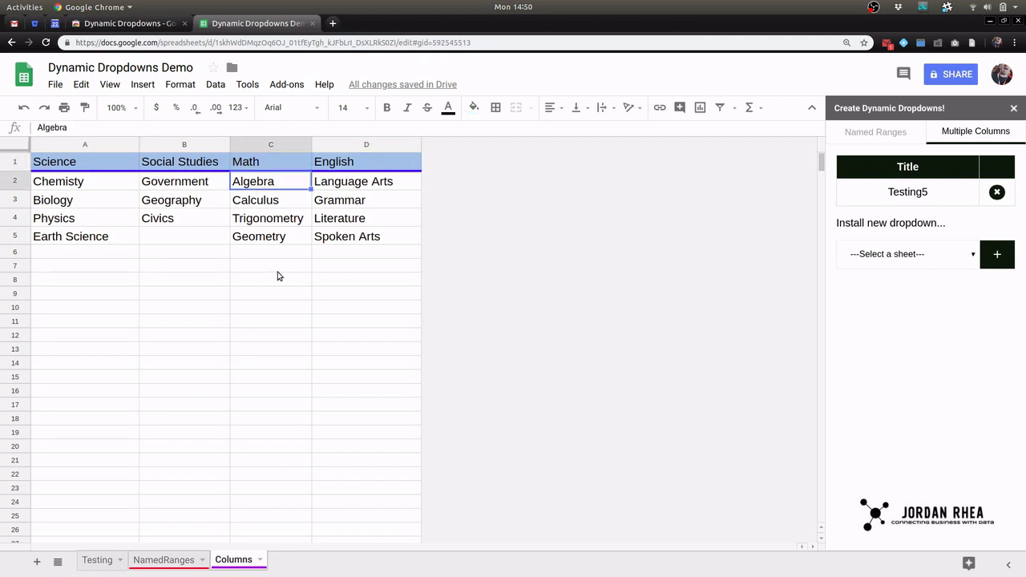
click(278, 250)
click(276, 234)
click(270, 217)
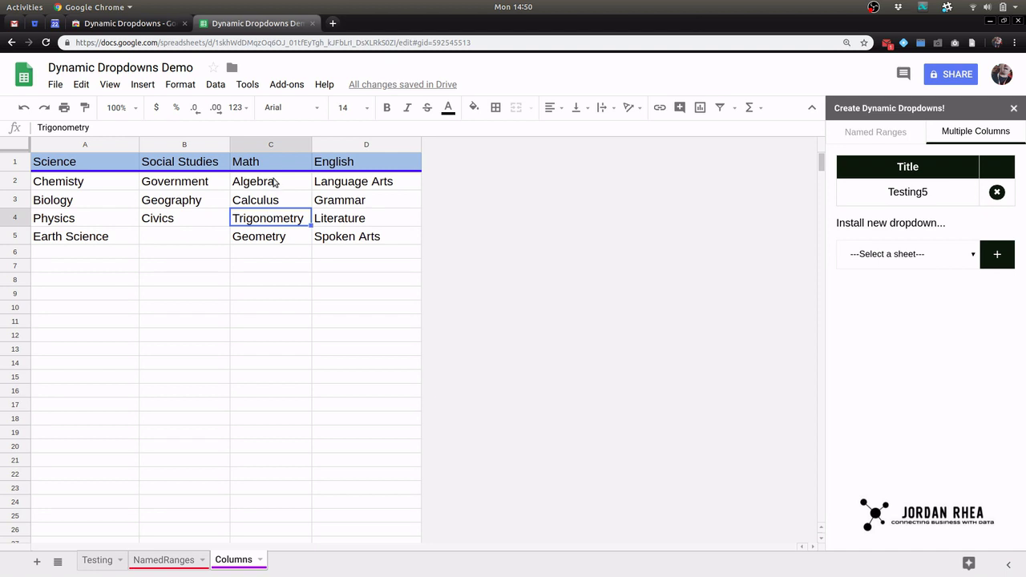
click(283, 240)
Add World History in cell B5, under Social Studies on the Columns sheet.
click(216, 241)
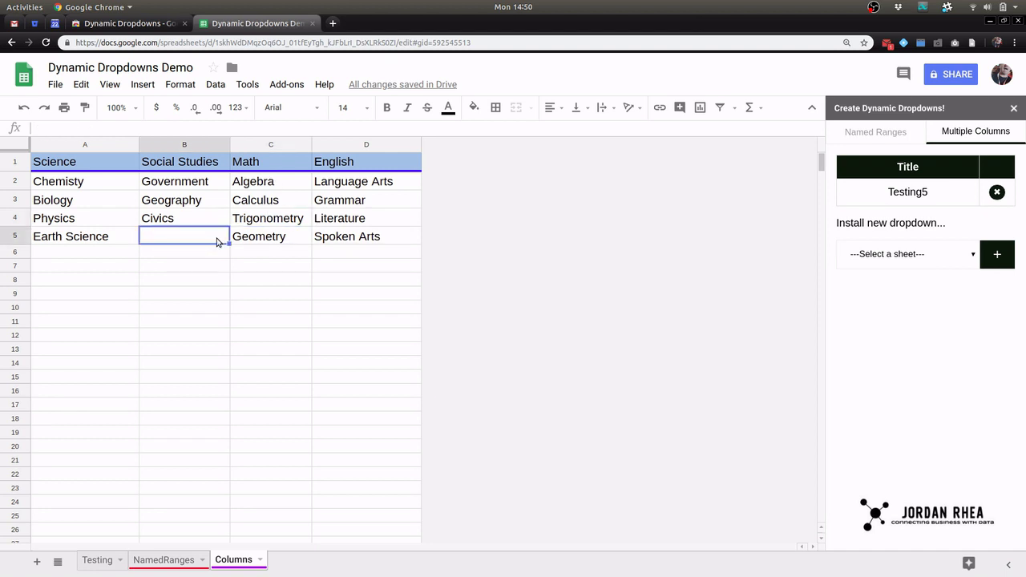
text(World History)
key(Return)
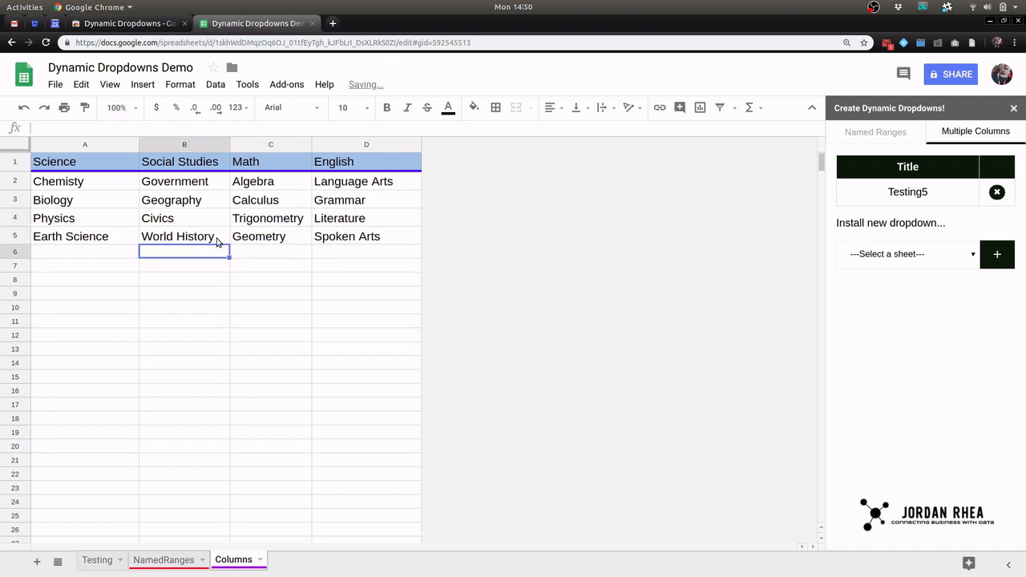
Set the E1 dropdown on the Testing sheet to Social Studies and check the choices offered in F1.
click(87, 565)
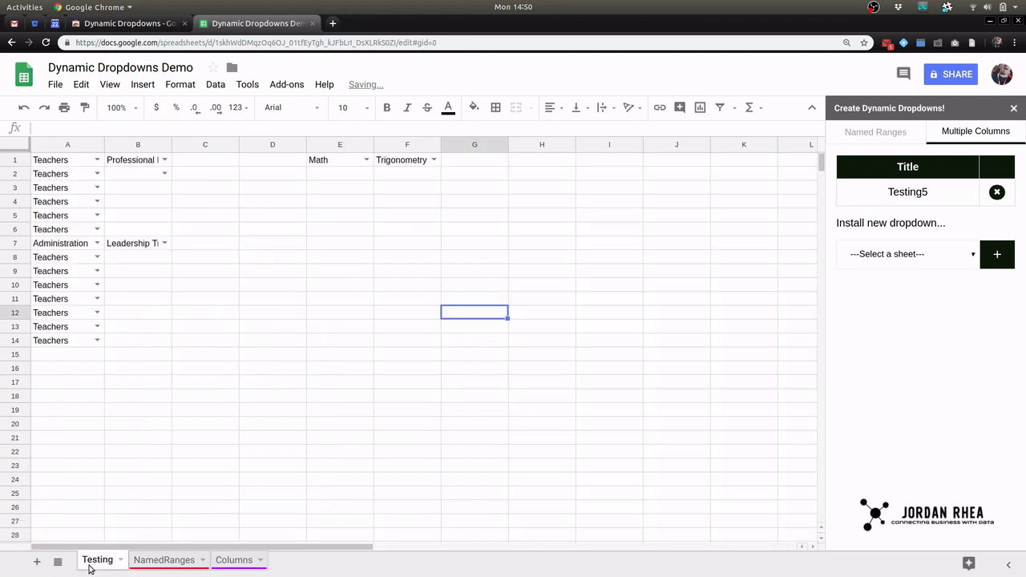
click(366, 159)
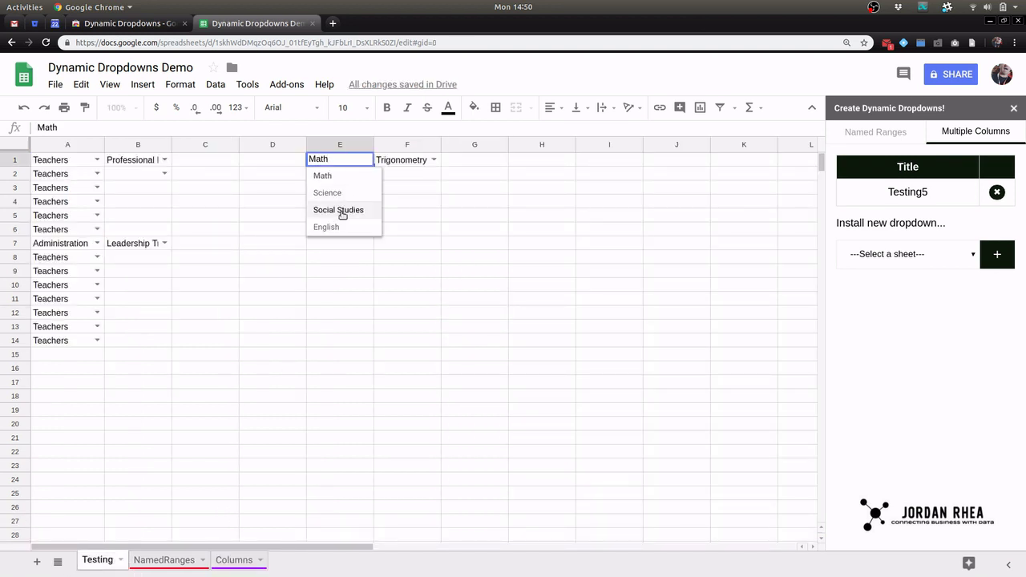
click(341, 211)
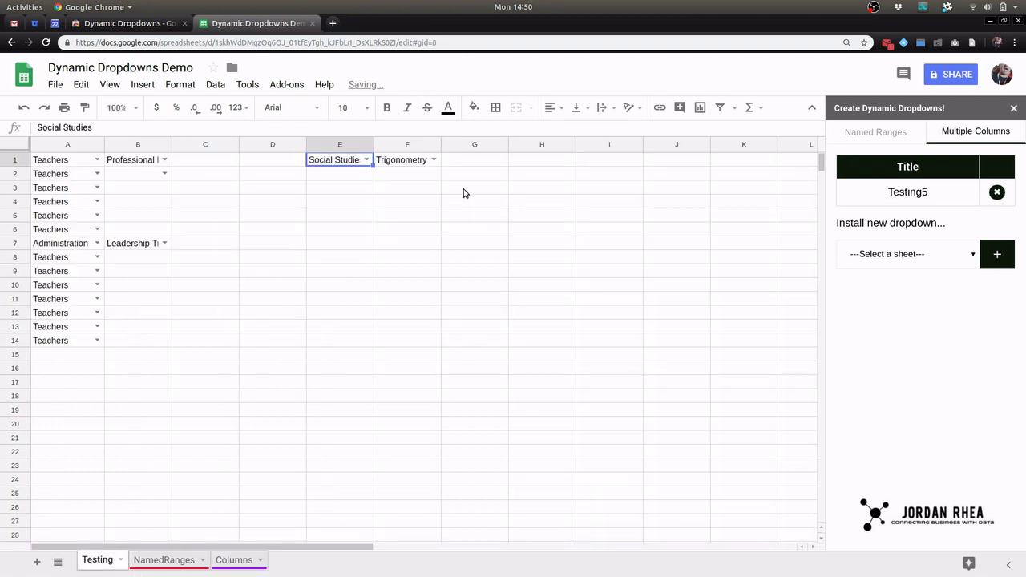
click(434, 159)
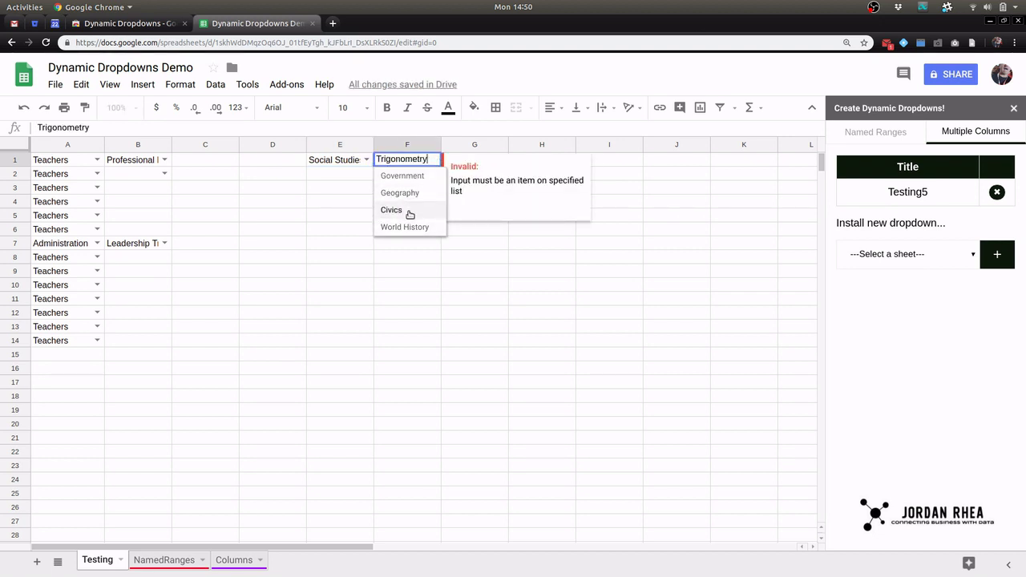
click(559, 250)
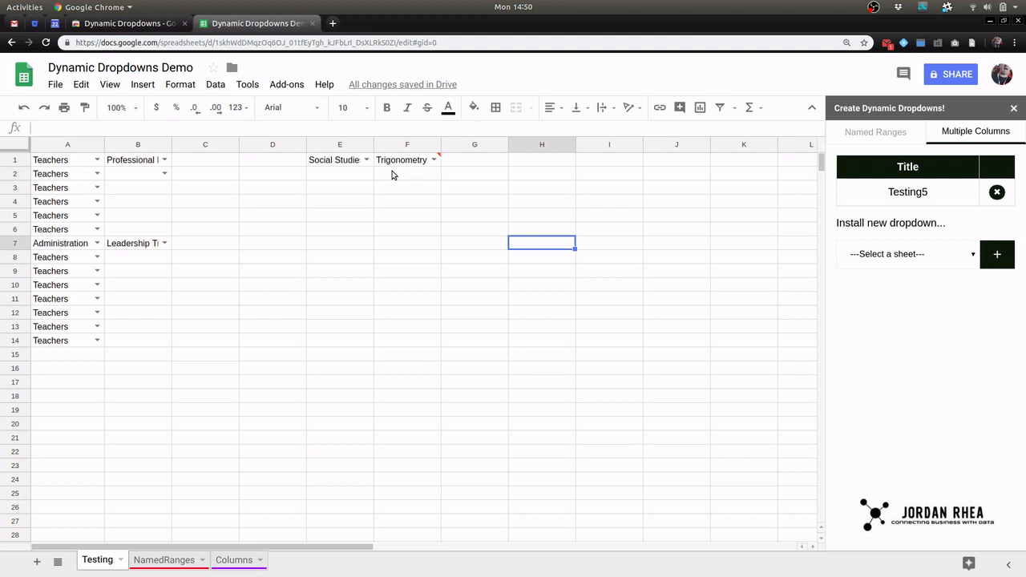
Compare the category in cell E1 with the header row on the Columns sheet that supplies its choices.
click(356, 165)
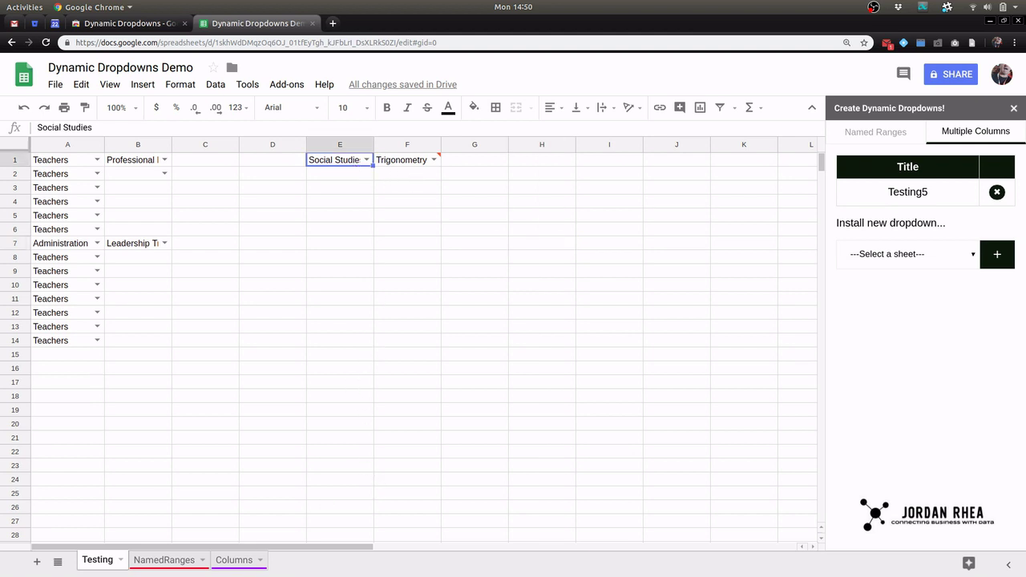
click(234, 560)
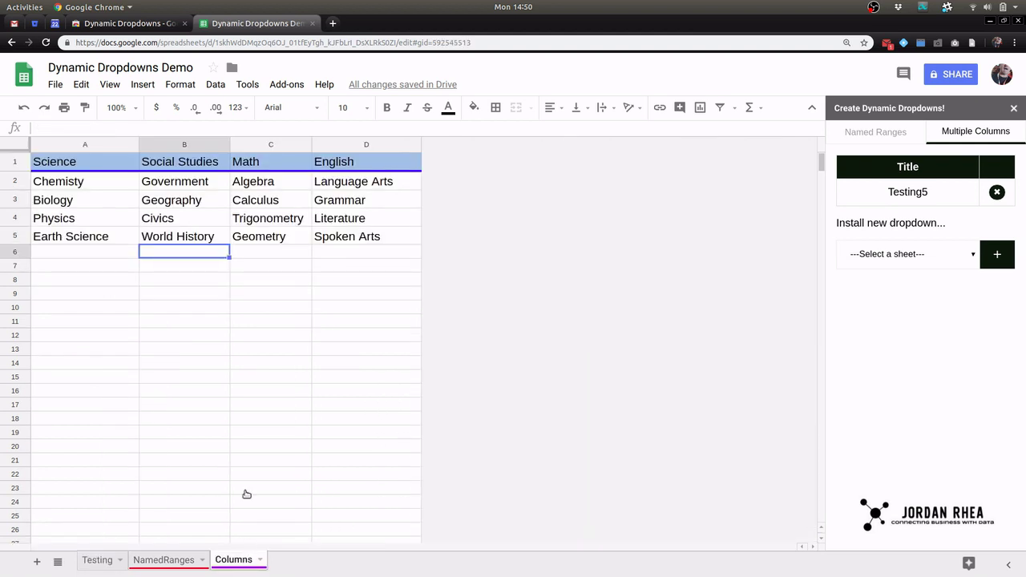
click(171, 162)
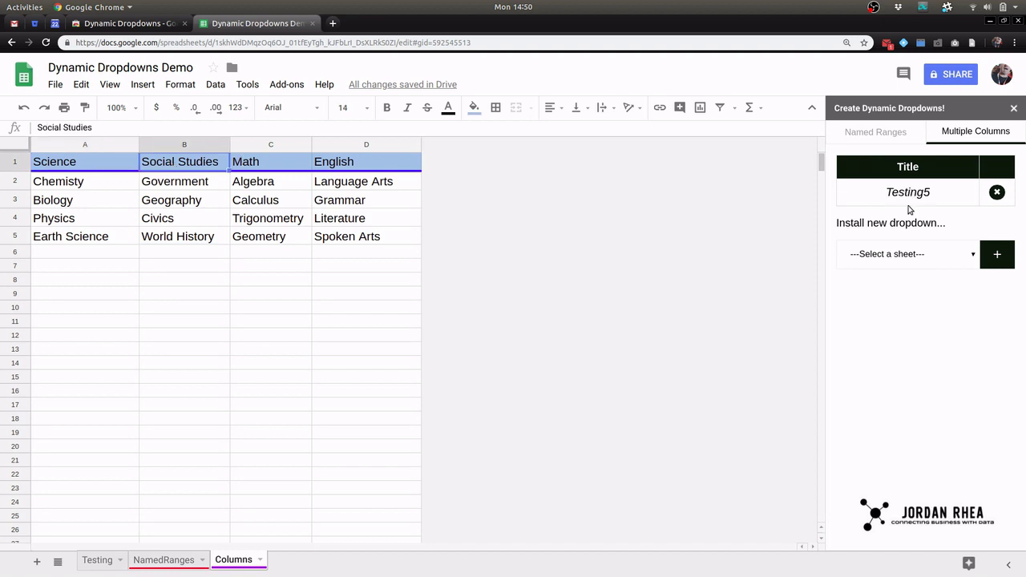
click(286, 166)
click(315, 166)
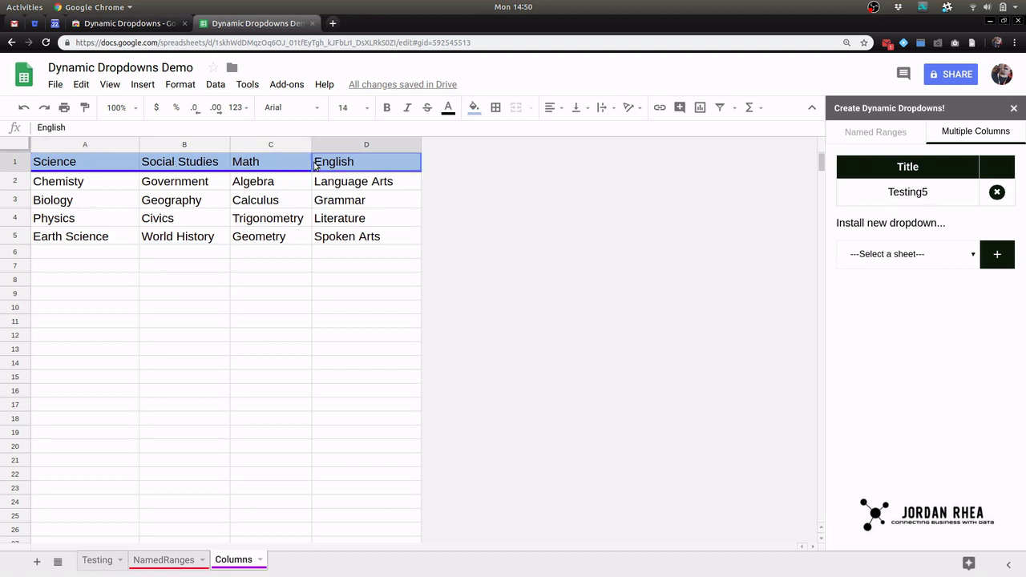
drag(83, 171, 313, 167)
key(shift+Tab)
key(Down)
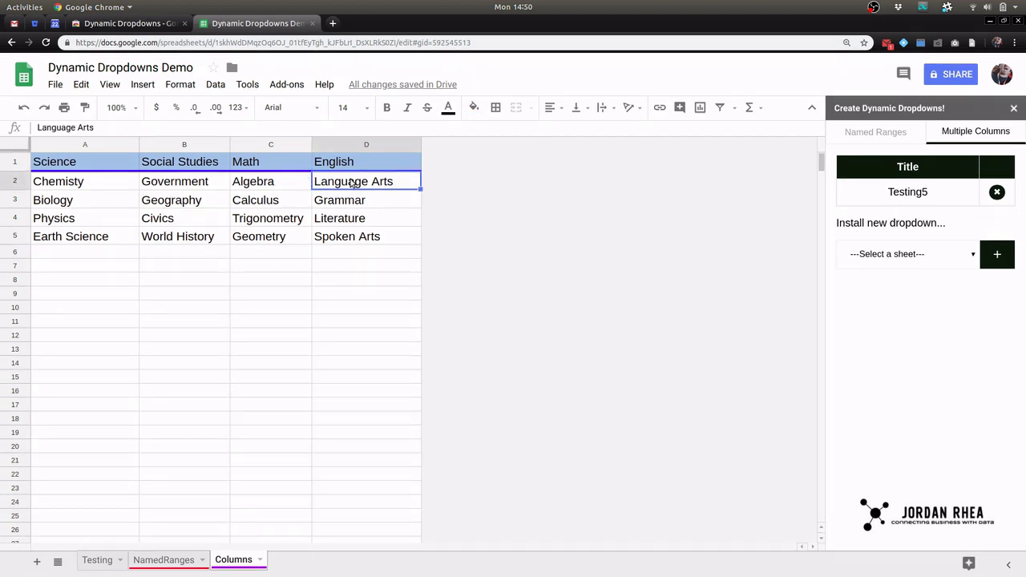
Remove the installed Testing5 dropdown from Multiple Columns and the Testing1 dropdown from Named Ranges.
click(896, 129)
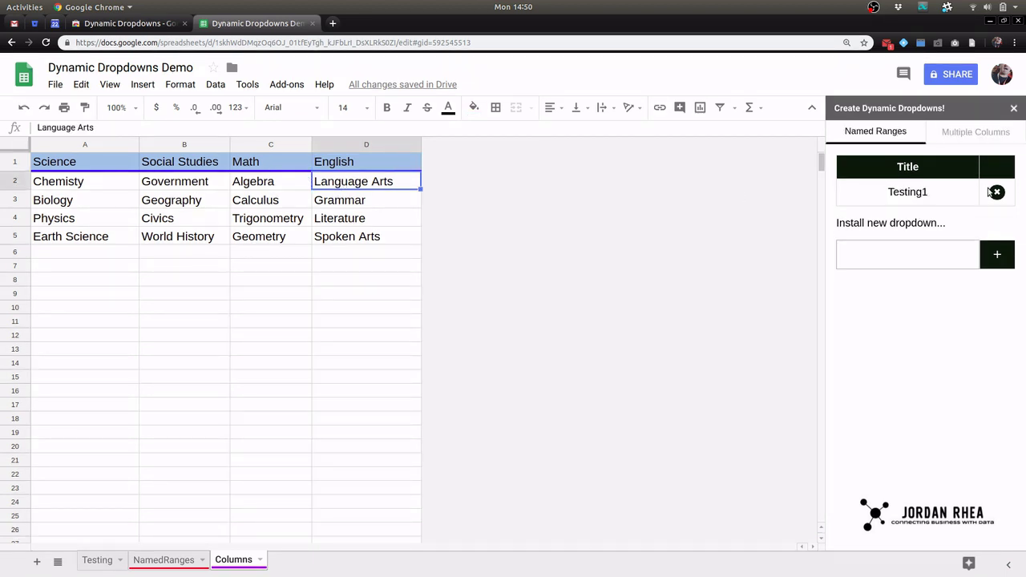
click(978, 131)
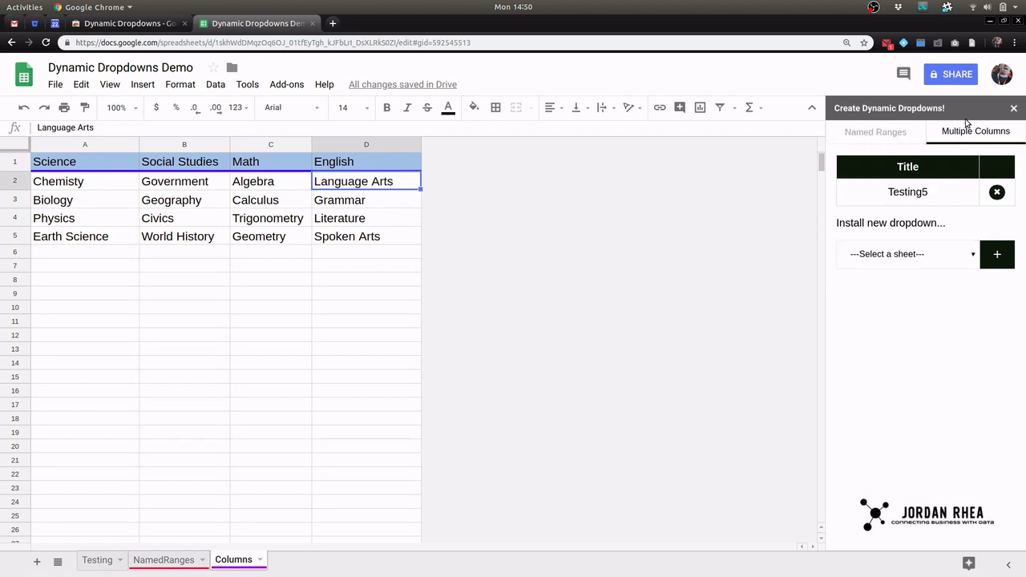
click(996, 193)
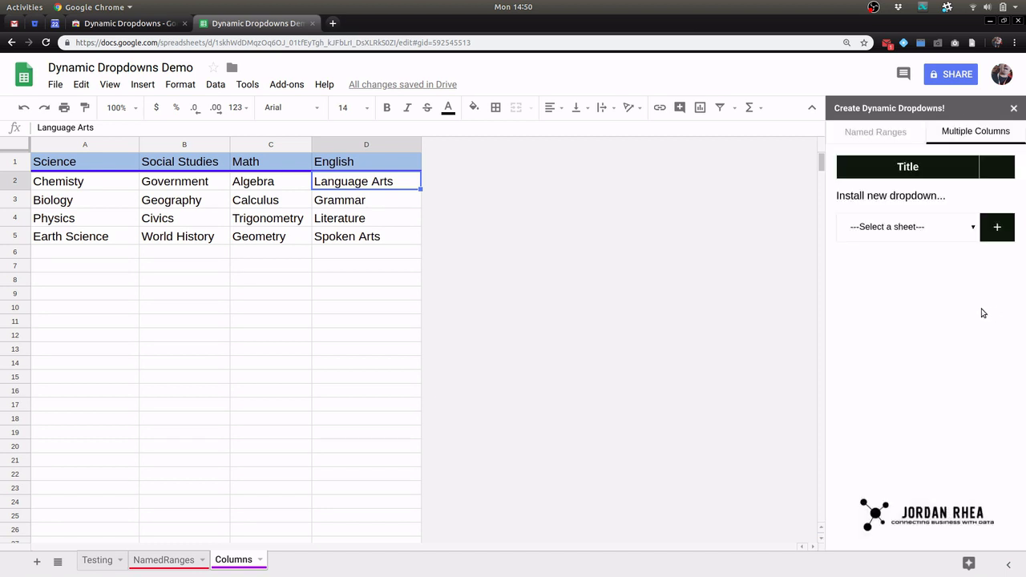
click(914, 134)
click(998, 193)
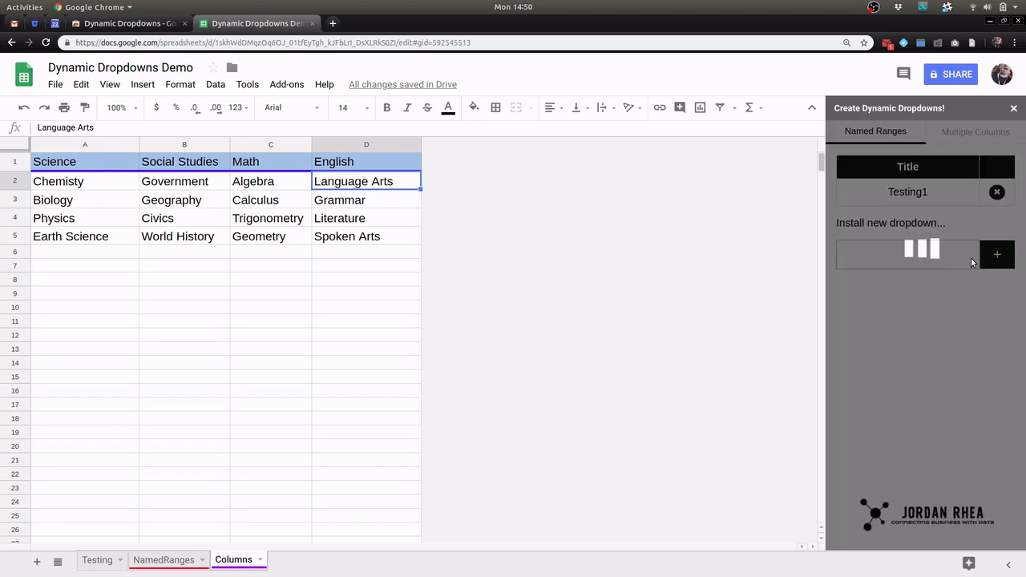
Return to the Testing sheet and compare the add-on's installation options for Named Ranges and Multiple Columns.
click(98, 561)
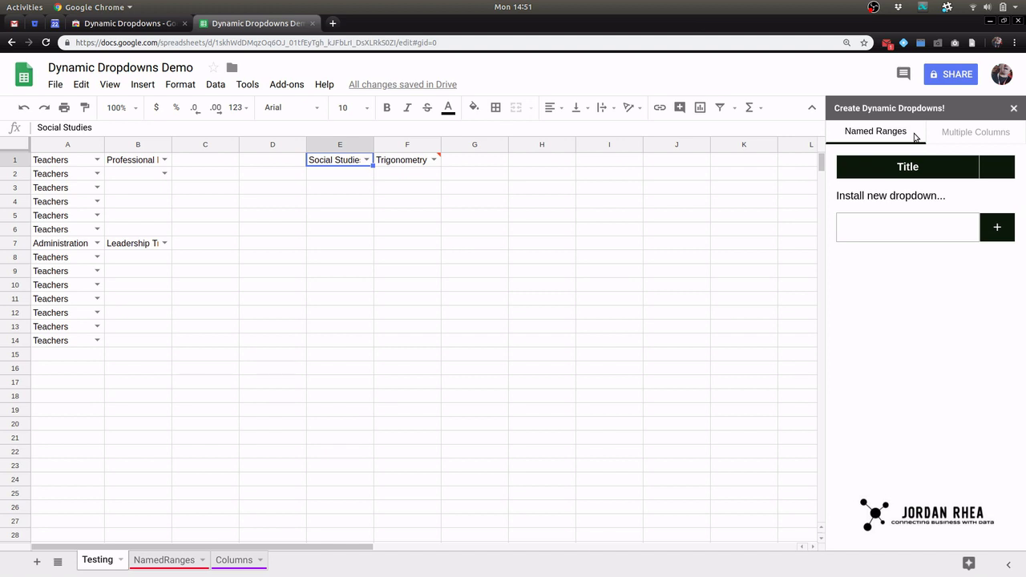
click(952, 137)
click(888, 133)
click(944, 129)
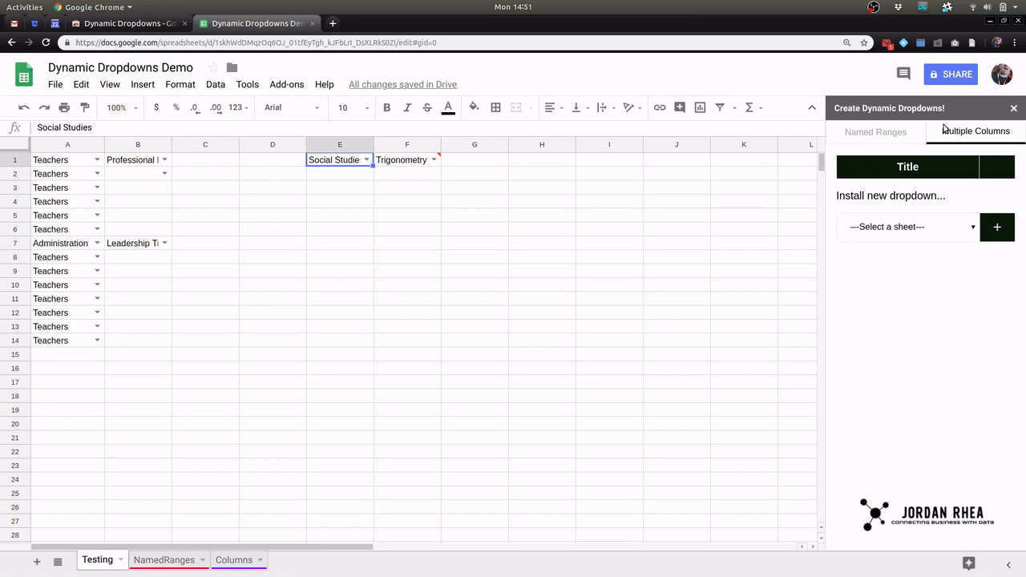
click(904, 133)
click(960, 133)
click(905, 134)
click(950, 137)
click(894, 133)
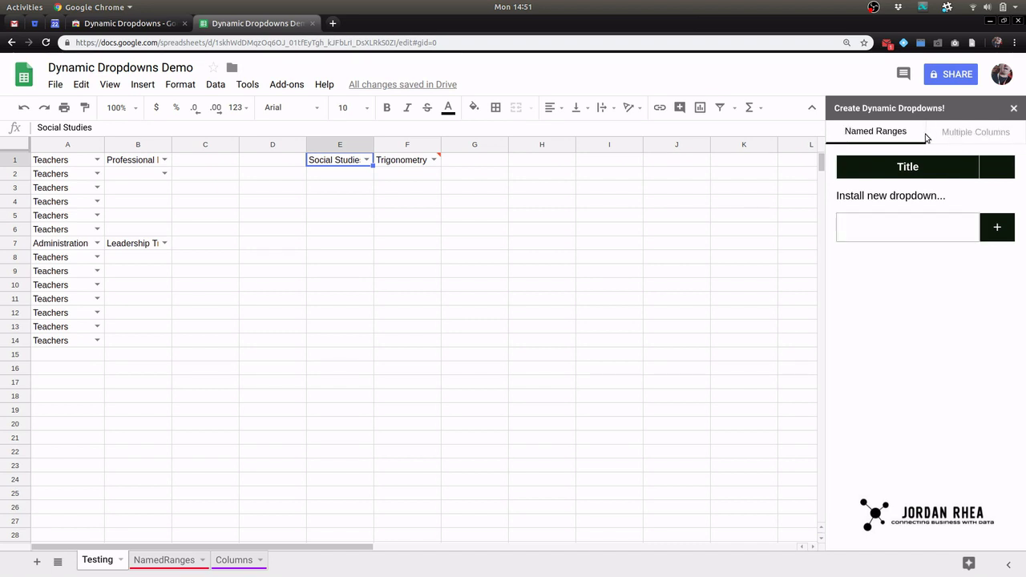
click(982, 132)
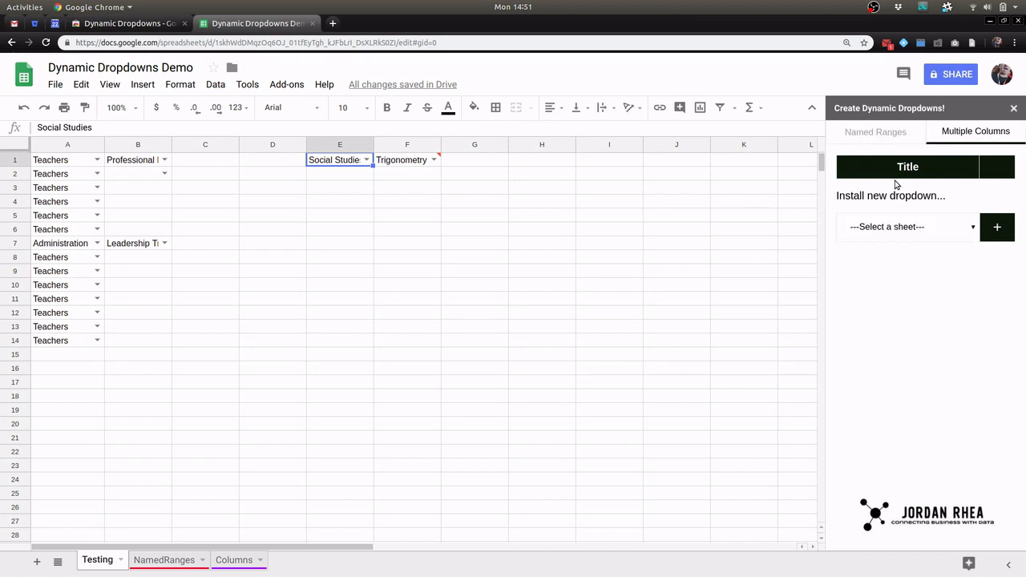